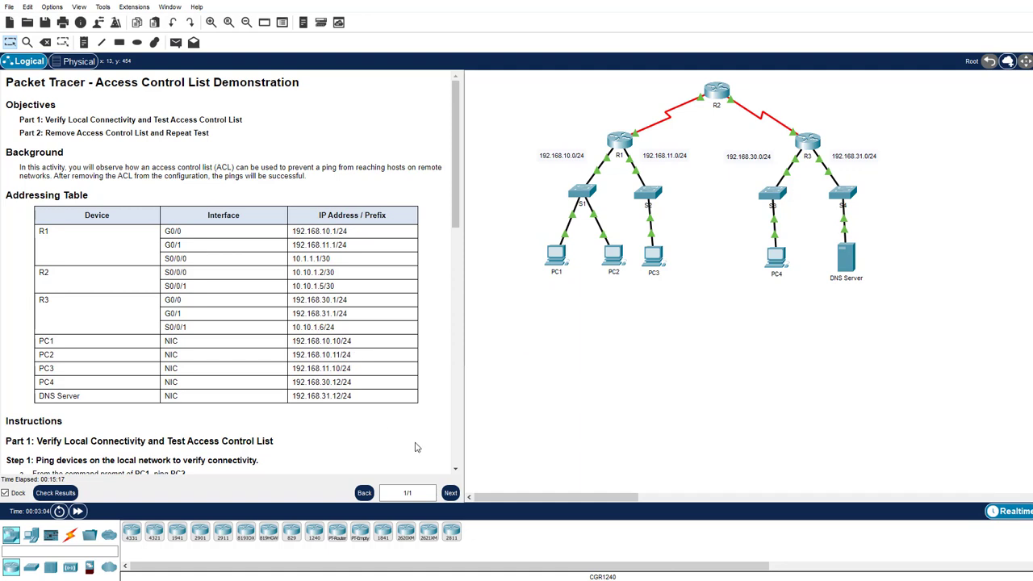
Ping PC2 at 192.168.10.11 from PC1's command prompt.
{"action": "scroll", "coordinate": [420, 449], "scroll_direction": "down", "scroll_amount": 3}
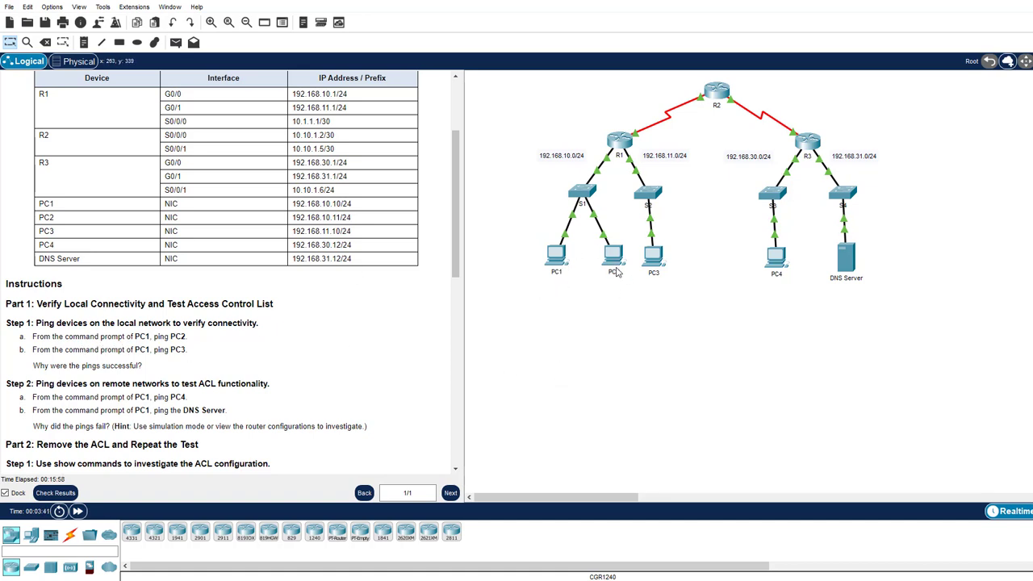
{"action": "left_click", "coordinate": [572, 256]}
{"action": "left_click", "coordinate": [442, 113]}
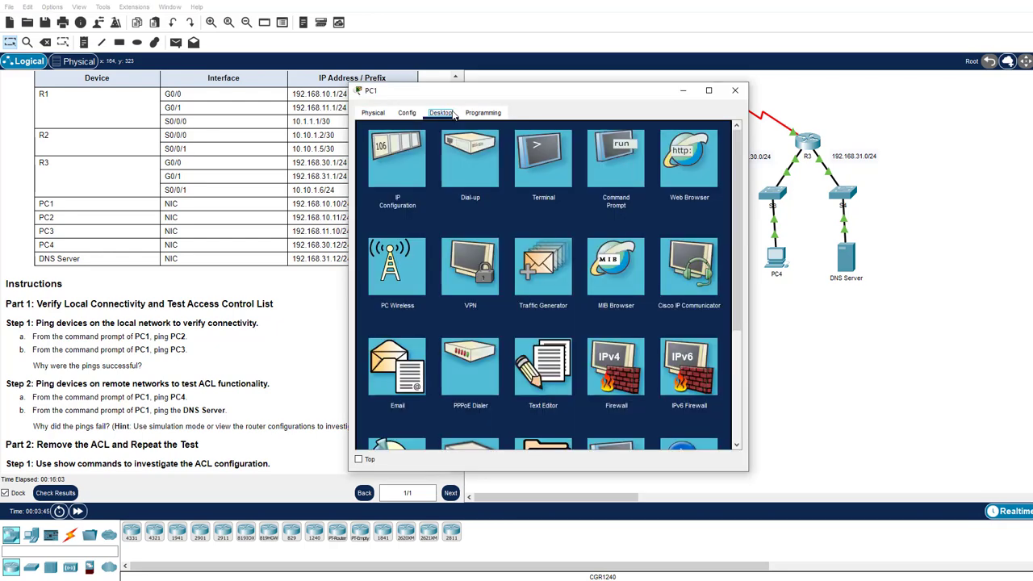
{"action": "left_click", "coordinate": [616, 165]}
{"action": "type", "text": "ping 192"}
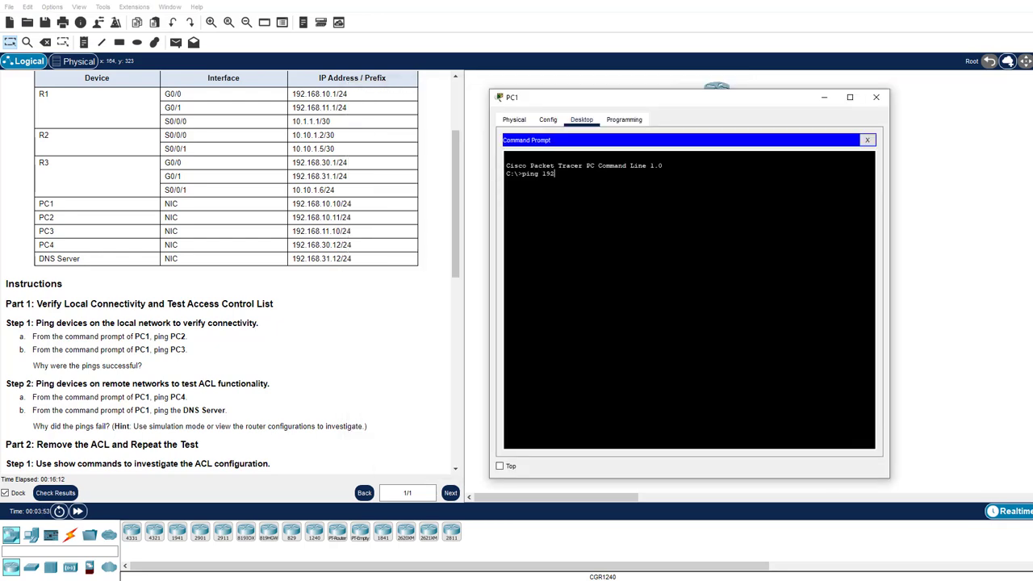
{"action": "type", "text": ".168.10"}
{"action": "type", "text": ".11"}
{"action": "key", "text": "Return"}
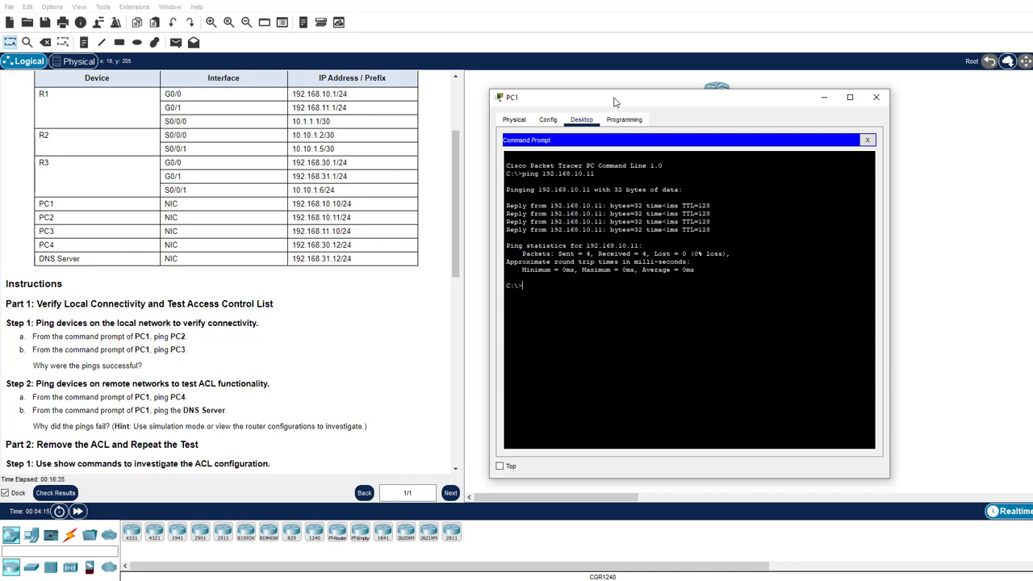
Ping PC3 at 192.168.11.10 from PC1, moving the PC1 window clear of the topology.
{"action": "left_click_drag", "start_coordinate": [613, 102], "coordinate": [203, 114]}
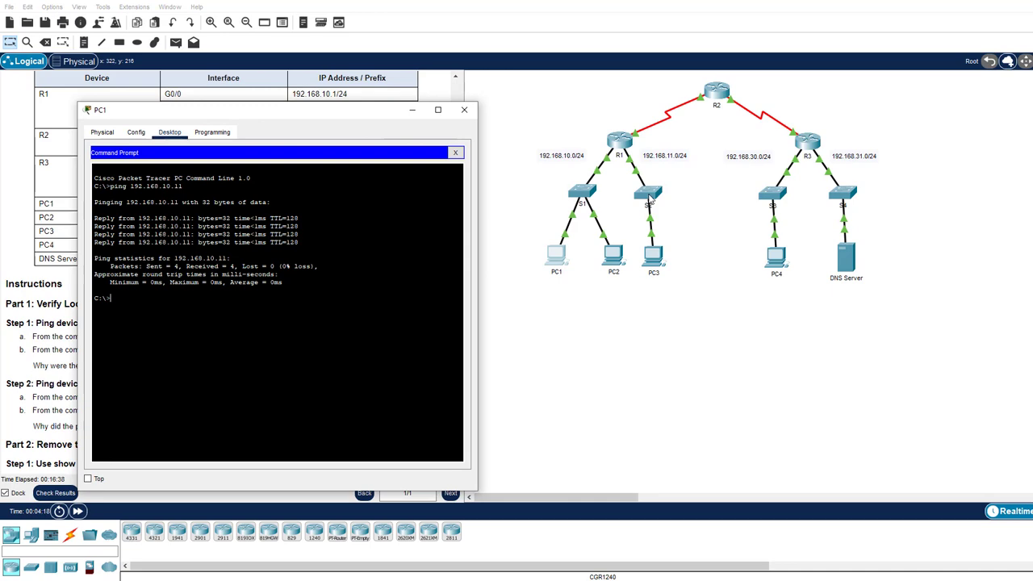
{"action": "left_click_drag", "start_coordinate": [288, 113], "coordinate": [410, 242]}
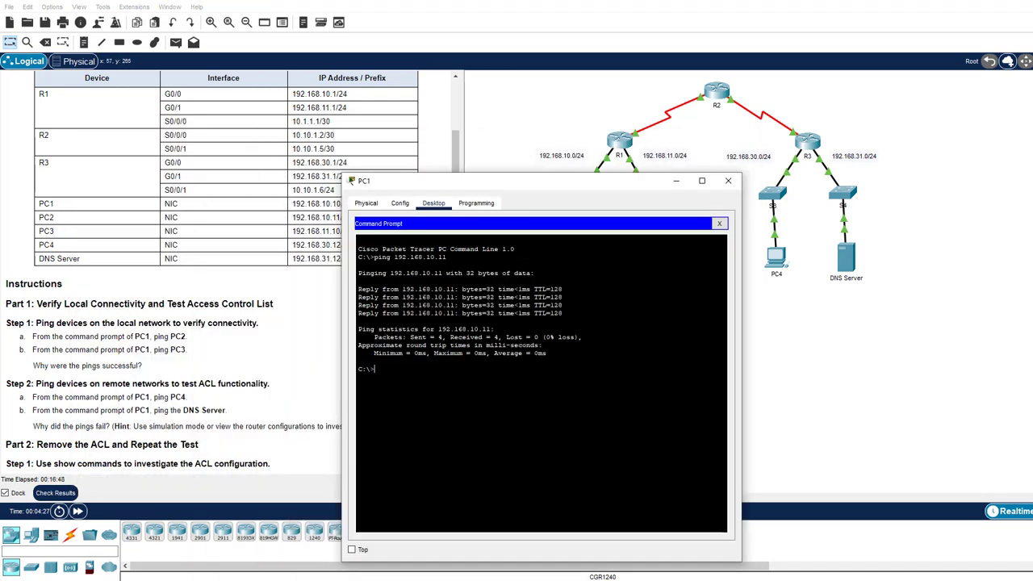
{"action": "type", "text": "ping 192.168."}
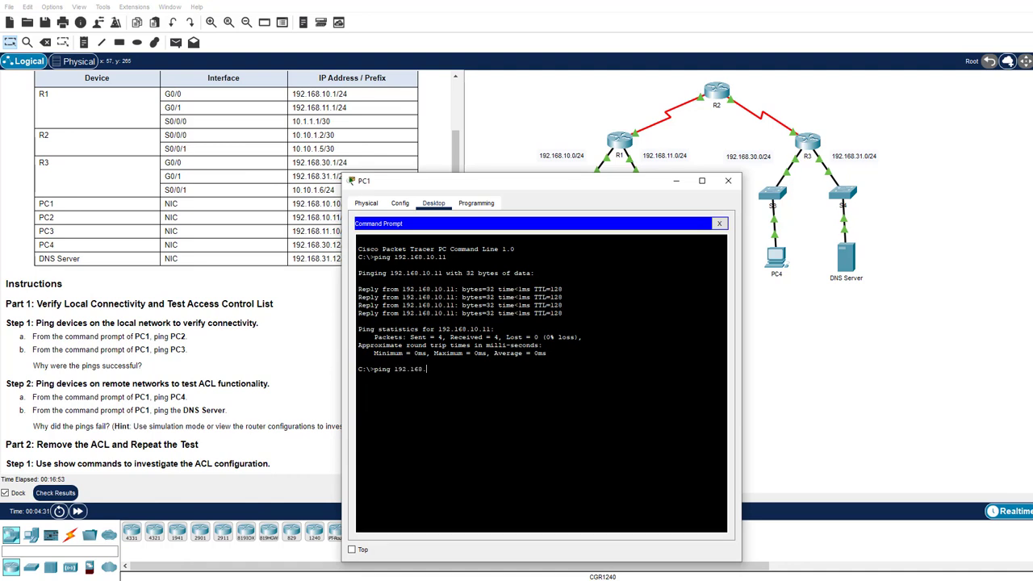
{"action": "type", "text": "11.10"}
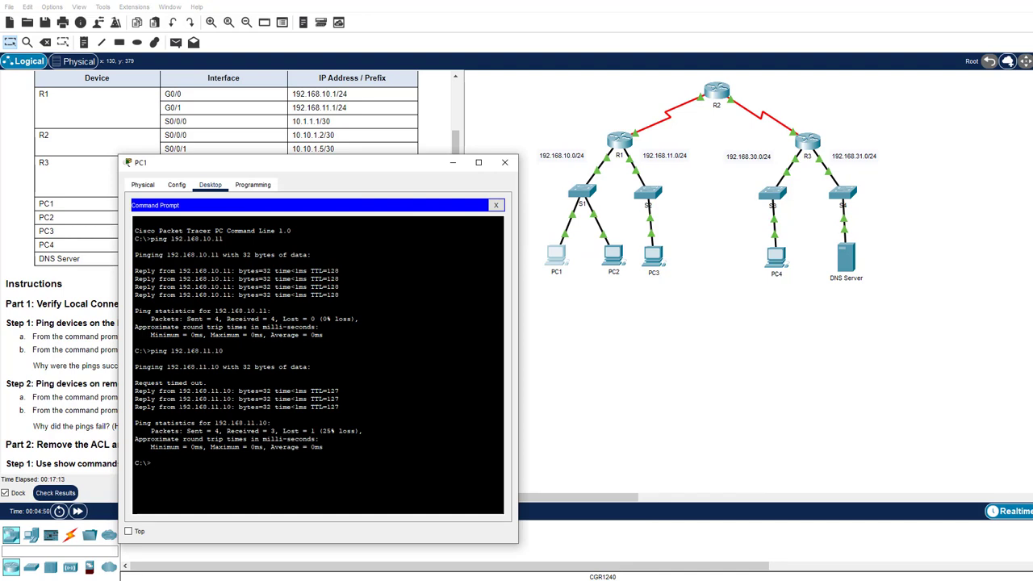
Review the topology around R1, and switch to the Word lab document to read why the local pings were successful.
{"action": "key", "text": "alt+Tab"}
{"action": "scroll", "coordinate": [460, 406], "scroll_direction": "down", "scroll_amount": 2}
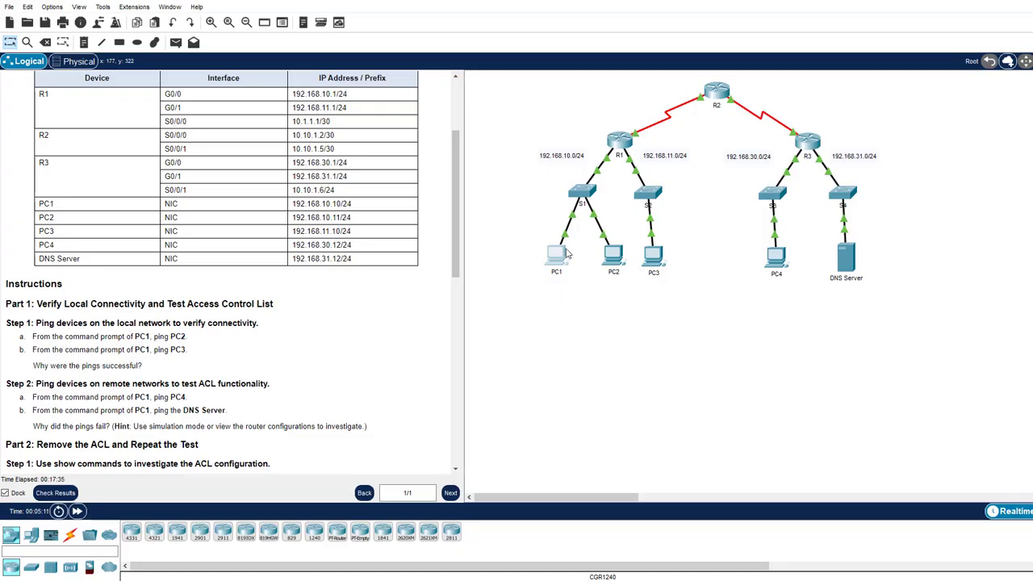
{"action": "mouse_move", "coordinate": [590, 313]}
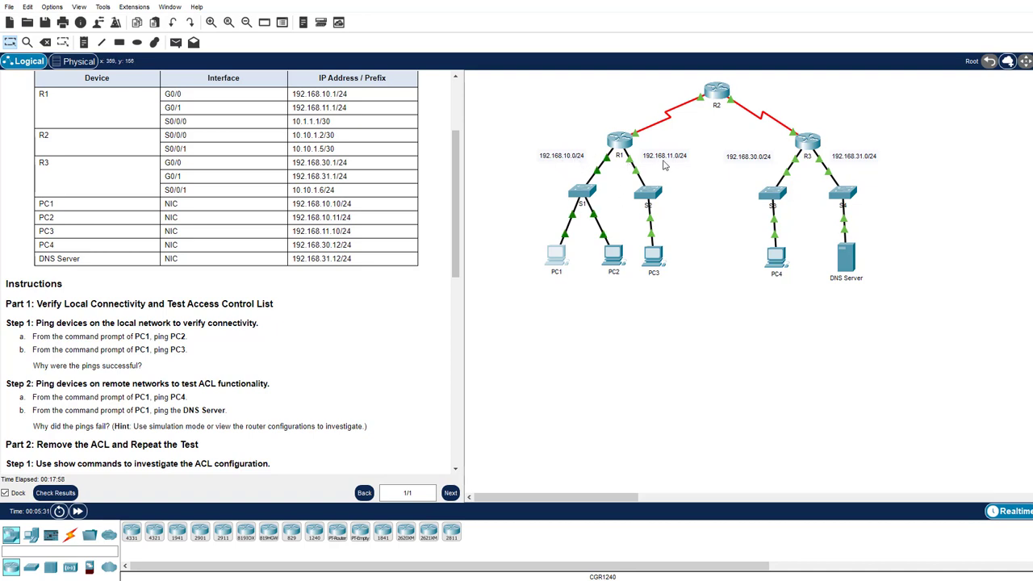
{"action": "mouse_move", "coordinate": [622, 159]}
{"action": "key", "text": "alt+Tab"}
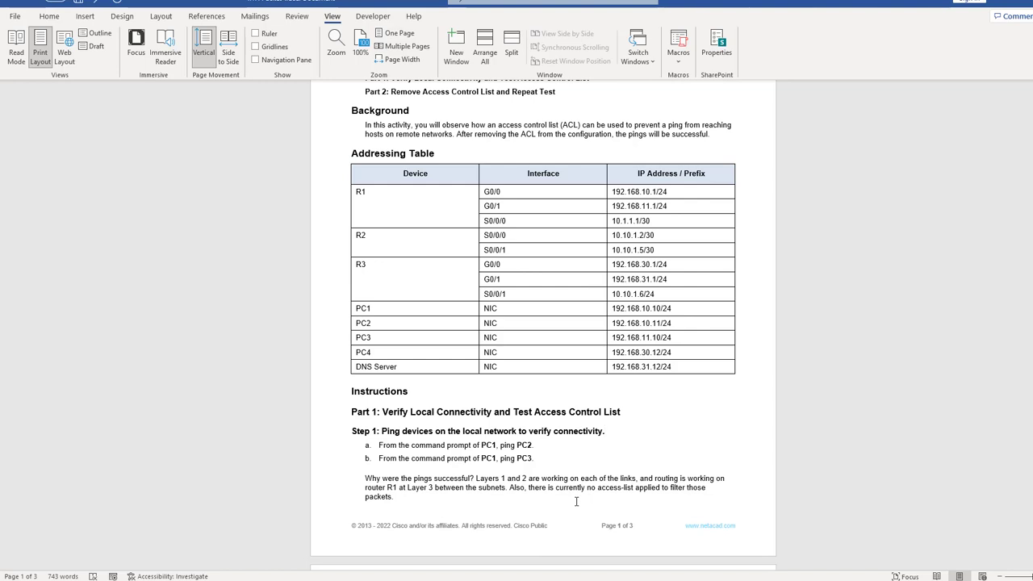
{"action": "scroll", "coordinate": [359, 420], "scroll_direction": "down", "scroll_amount": 4}
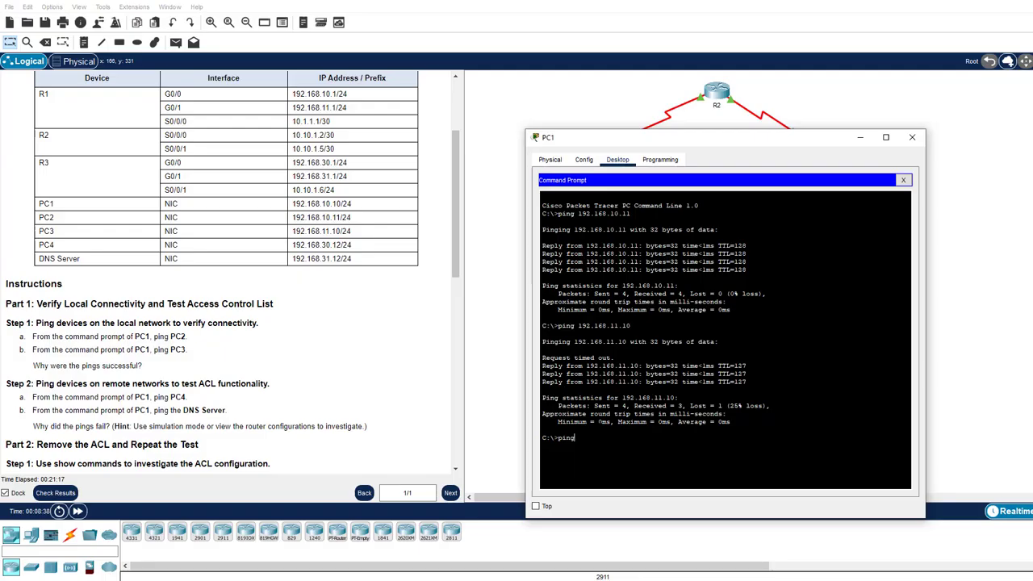
Ping PC4 at 192.168.30.12 from PC1's command prompt.
{"action": "type", "text": "192.168.30.12"}
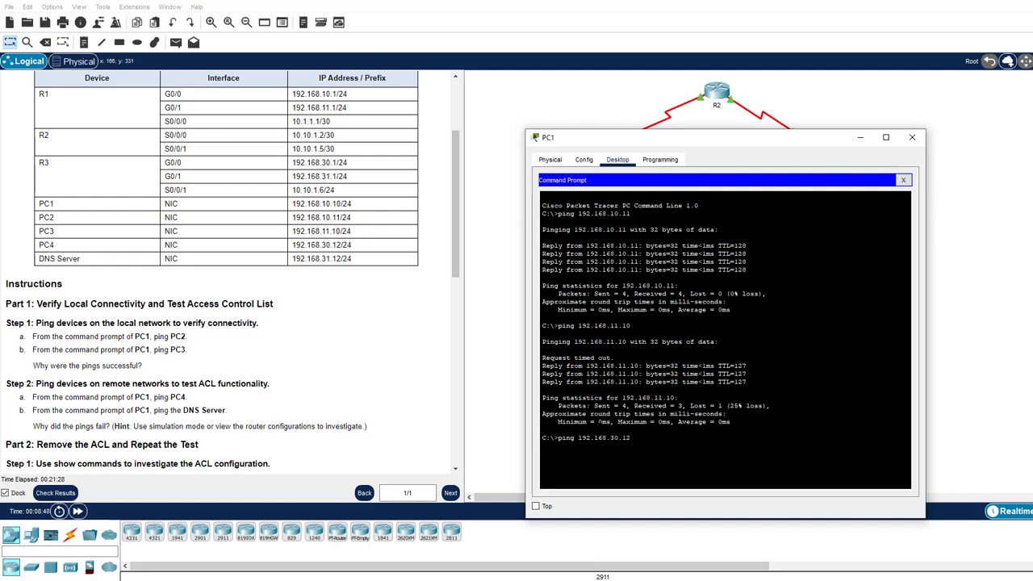
{"action": "key", "text": "Return"}
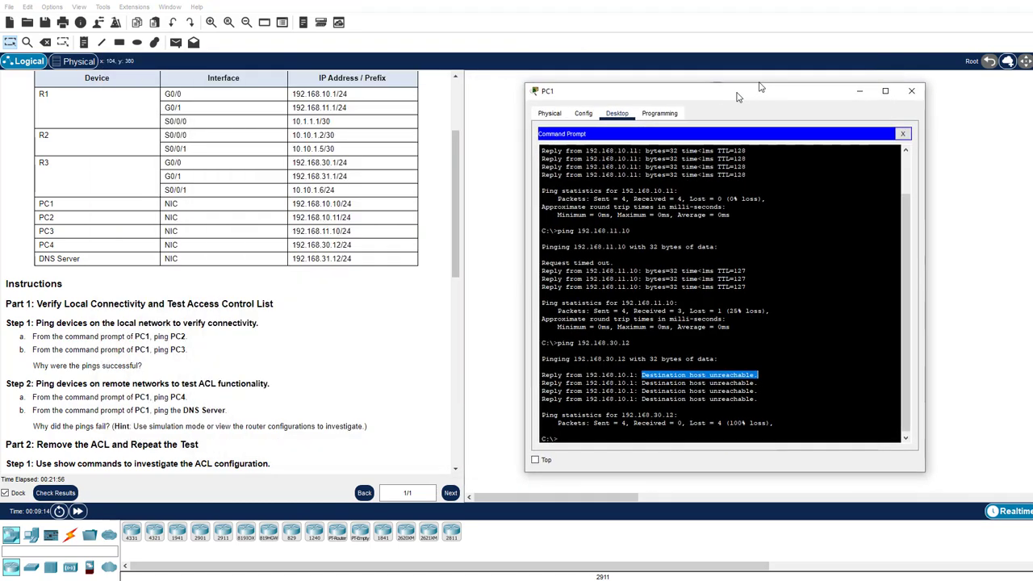
{"action": "left_click", "coordinate": [610, 433]}
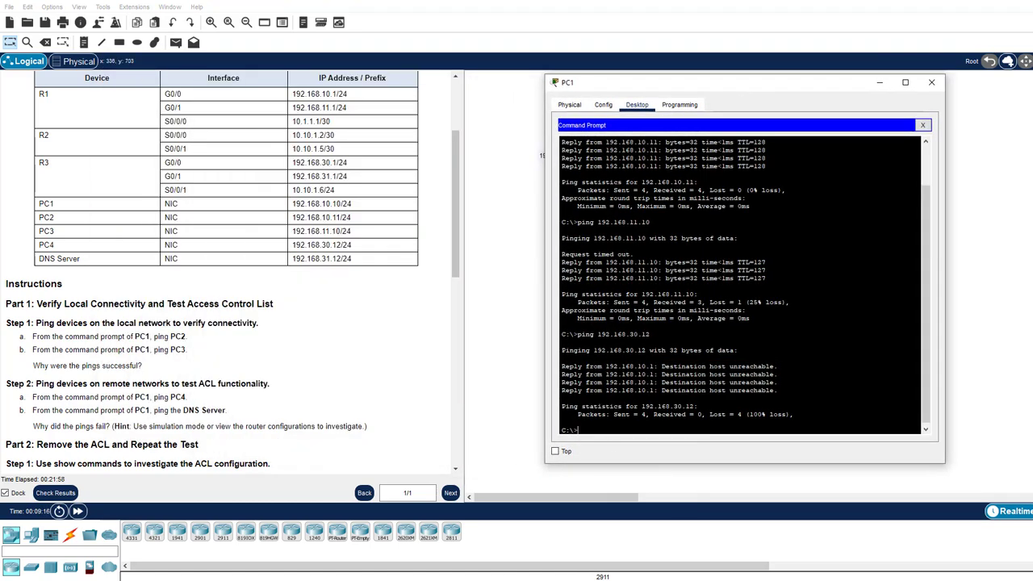
Ping the DNS Server at 192.168.31.12 from PC1's command prompt.
{"action": "key", "text": "Up"}
{"action": "key", "text": "BackSpace"}
{"action": "type", "text": "192.168.31.12"}
{"action": "key", "text": "Return"}
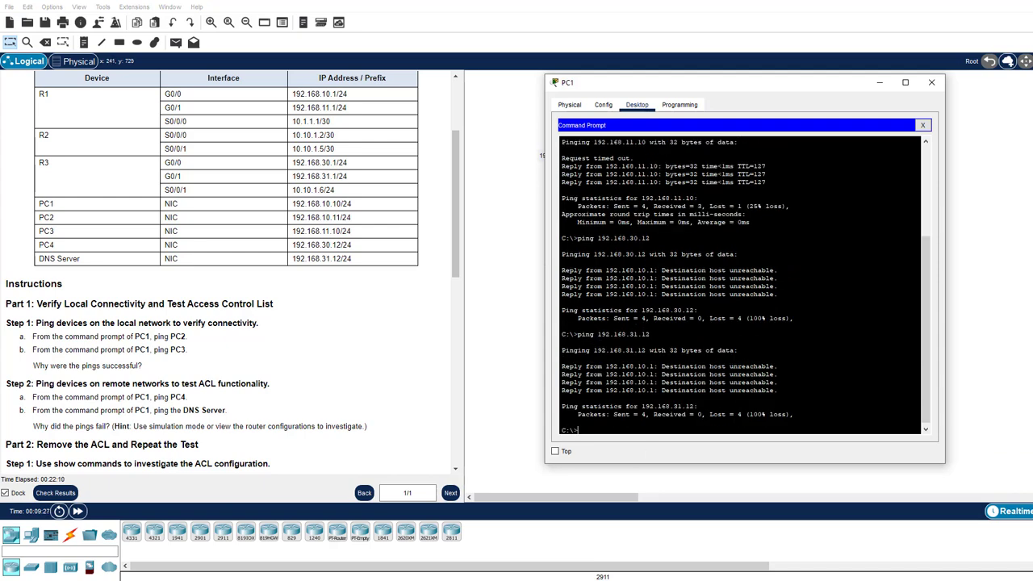
Switch to the Word lab document and read the question about the failed pings and the Part 2 ACL instructions.
{"action": "key", "text": "alt+Tab"}
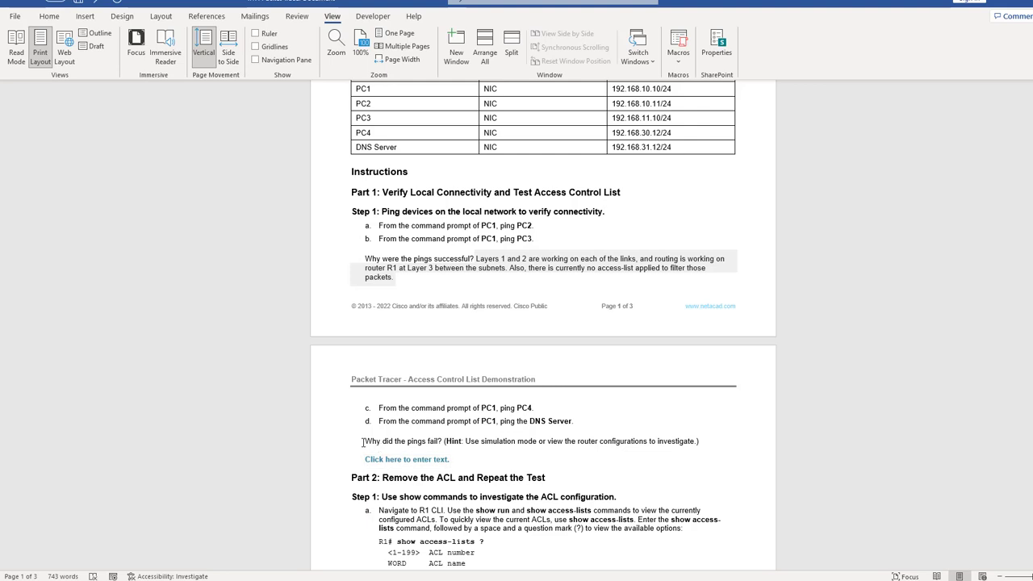
{"action": "left_click_drag", "start_coordinate": [363, 442], "coordinate": [442, 442]}
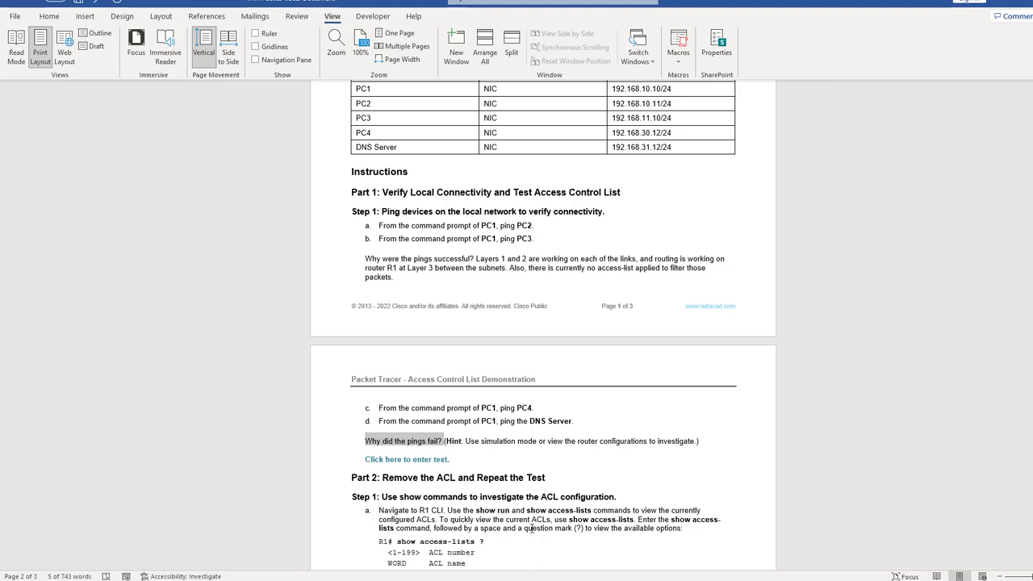
{"action": "scroll", "coordinate": [545, 528], "scroll_direction": "down", "scroll_amount": 8}
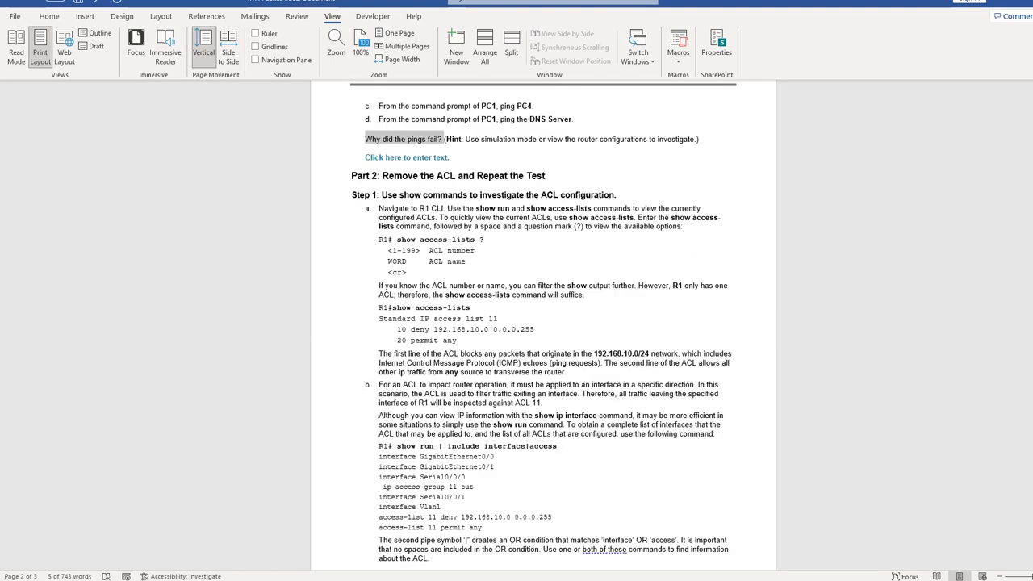
Switch back to Packet Tracer, open R1's CLI beside the Part 2 instructions, and enter privileged EXEC mode.
{"action": "mouse_move", "coordinate": [290, 580]}
{"action": "left_click", "coordinate": [235, 561]}
{"action": "scroll", "coordinate": [100, 318], "scroll_direction": "down", "scroll_amount": 3}
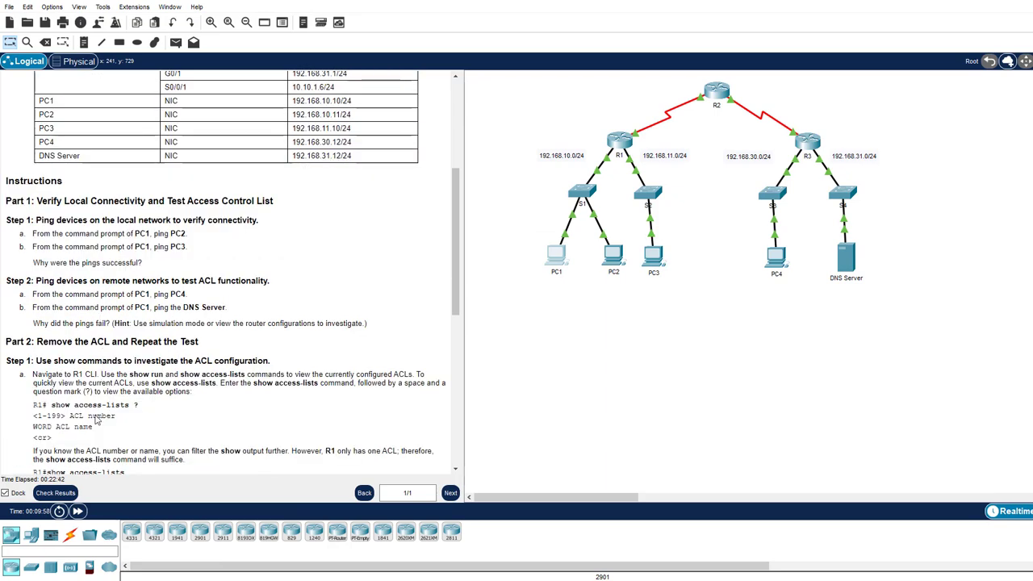
{"action": "scroll", "coordinate": [54, 129], "scroll_direction": "down", "scroll_amount": 8}
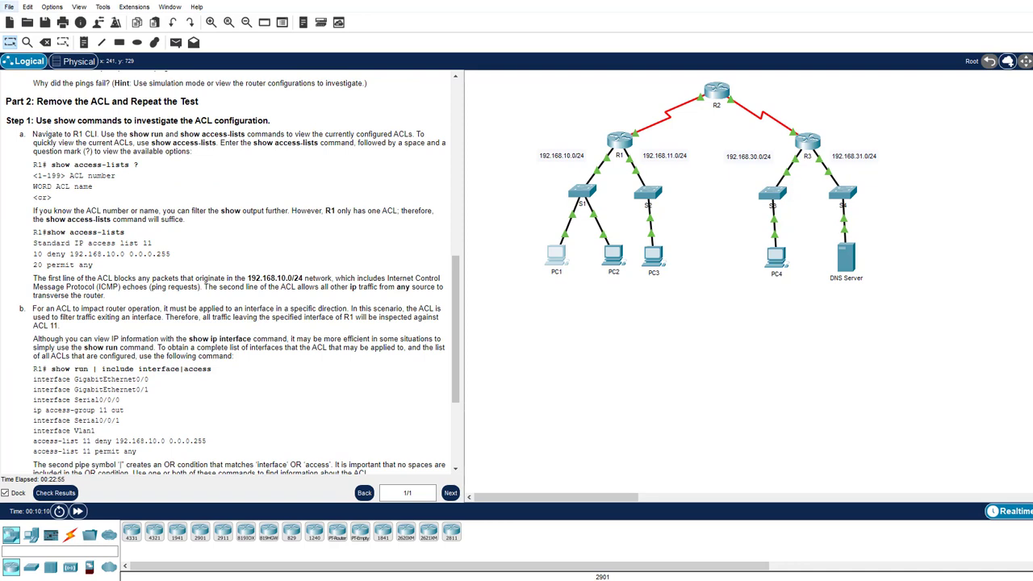
{"action": "double_click", "coordinate": [77, 134]}
{"action": "left_click", "coordinate": [620, 141]}
{"action": "left_click", "coordinate": [434, 115]}
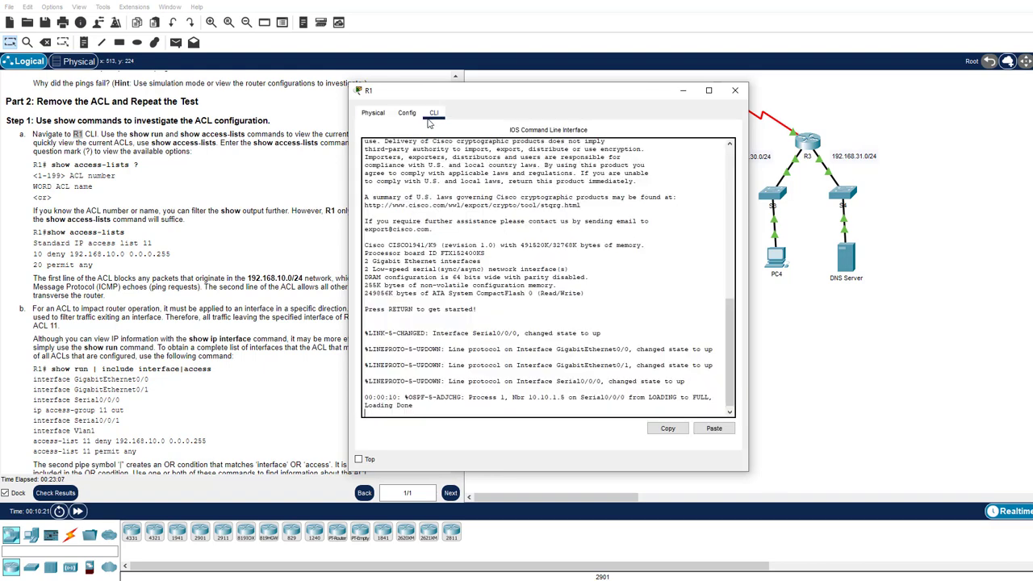
{"action": "left_click_drag", "start_coordinate": [494, 86], "coordinate": [748, 88]}
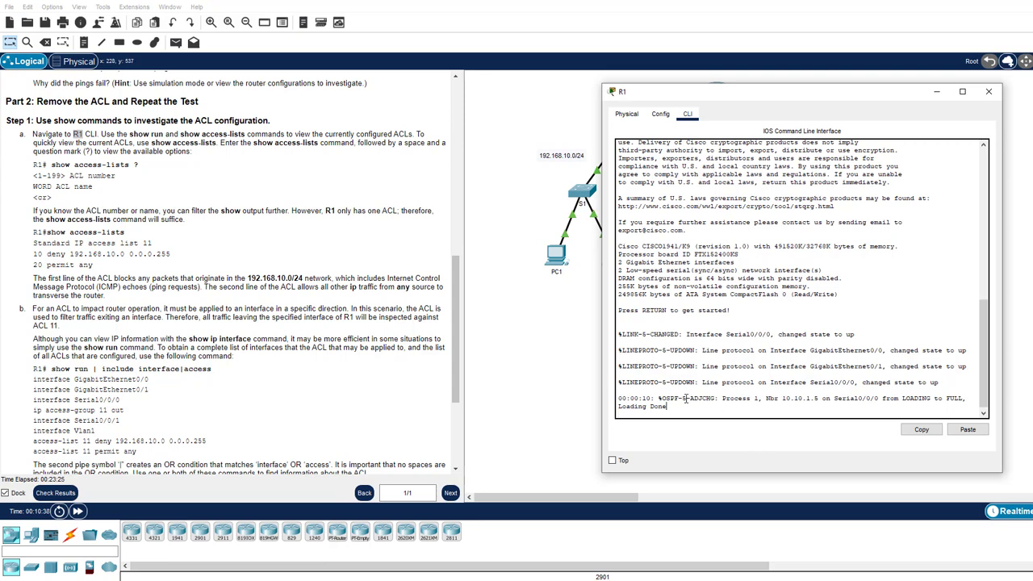
{"action": "key", "text": "Return"}
{"action": "type", "text": "en"}
{"action": "key", "text": "Return"}
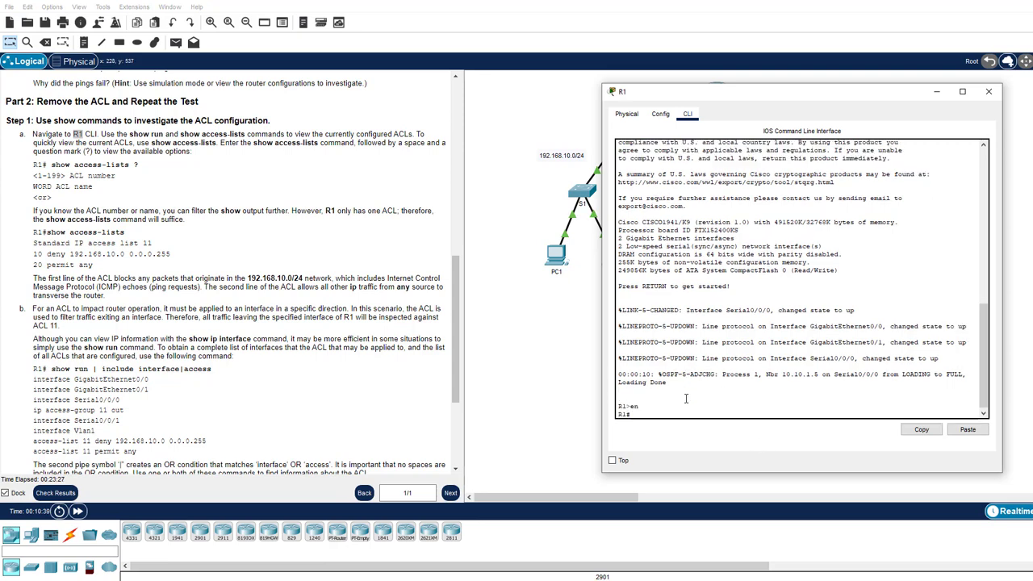
Display the available options for show access-lists on R1 and run the command without arguments.
{"action": "type", "text": "show acc"}
{"action": "key", "text": "Tab"}
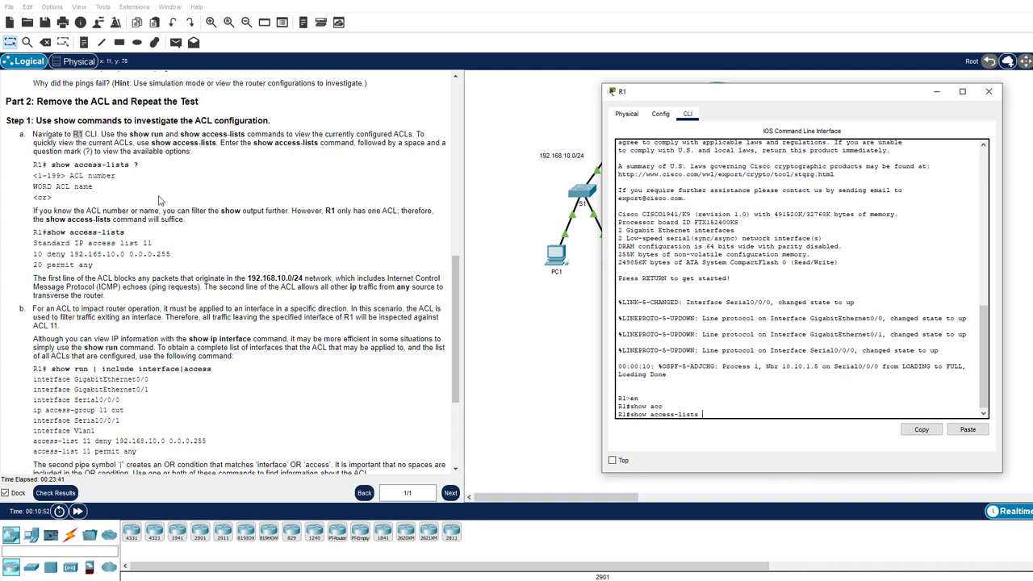
{"action": "type", "text": "?"}
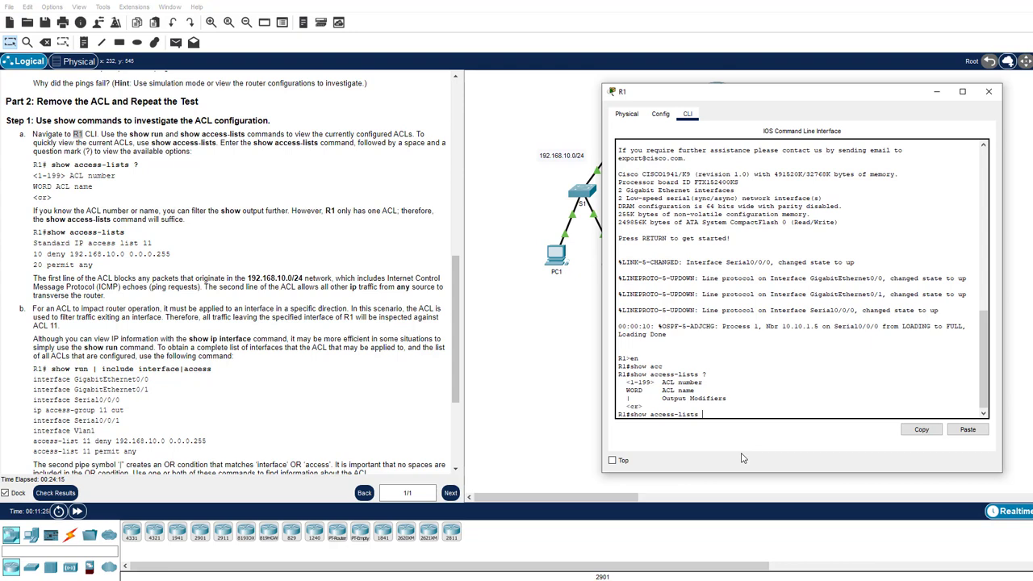
{"action": "key", "text": "Return"}
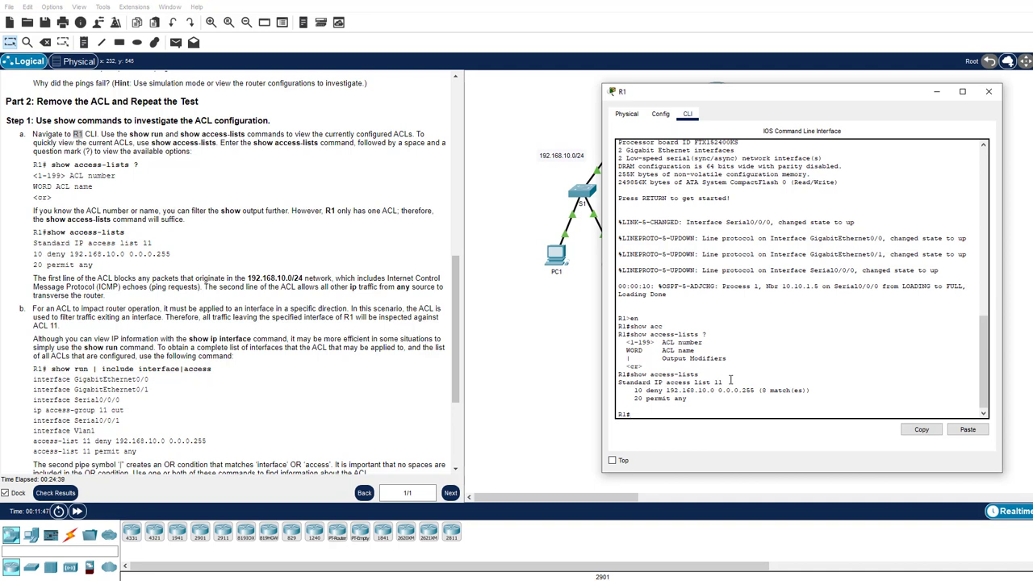
Examine the number and type of the access list on R1 against the valid ACL number range.
{"action": "left_click_drag", "start_coordinate": [619, 383], "coordinate": [664, 383]}
{"action": "left_click_drag", "start_coordinate": [704, 343], "coordinate": [626, 343]}
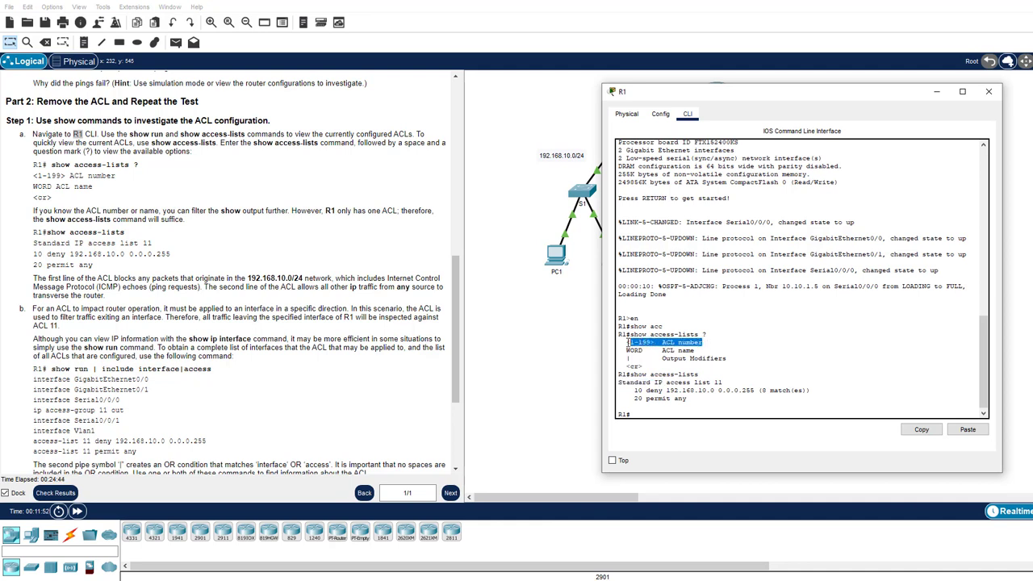
{"action": "left_click", "coordinate": [719, 387]}
{"action": "double_click", "coordinate": [731, 383]}
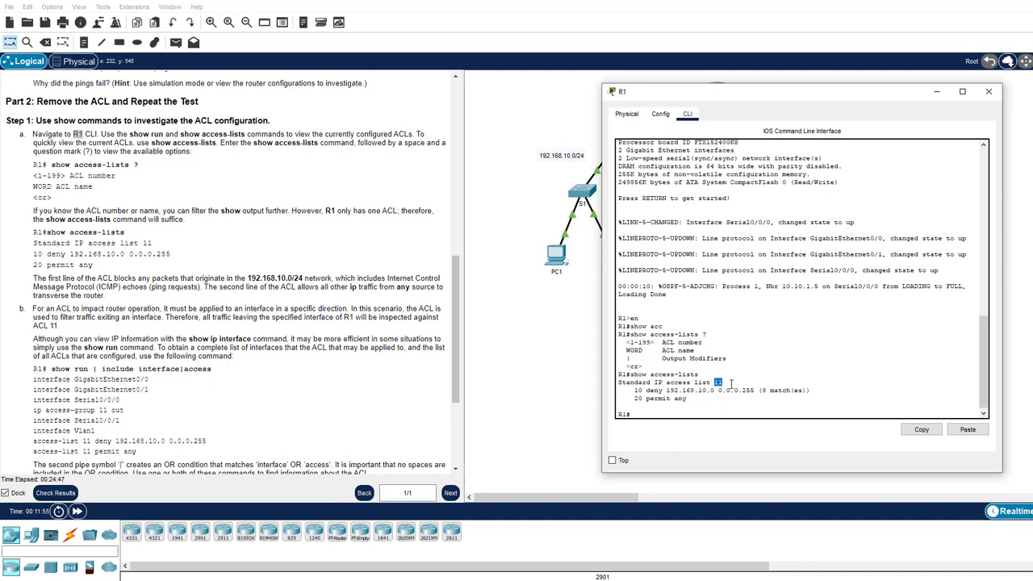
{"action": "left_click", "coordinate": [663, 407]}
{"action": "double_click", "coordinate": [648, 384]}
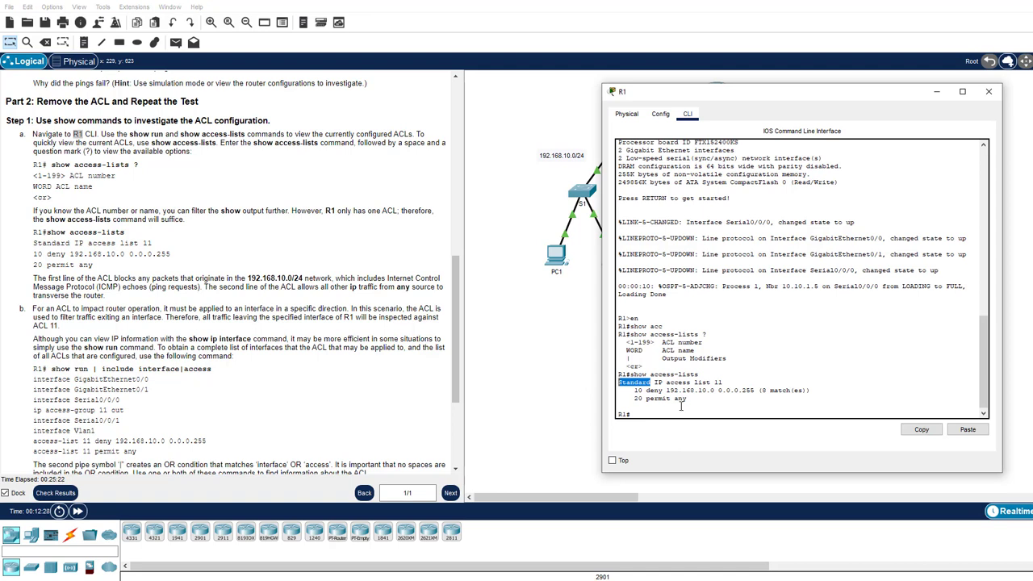
Examine the deny and permit entries of R1's access list, including the denied network and its wildcard mask.
{"action": "left_click_drag", "start_coordinate": [664, 391], "coordinate": [754, 396]}
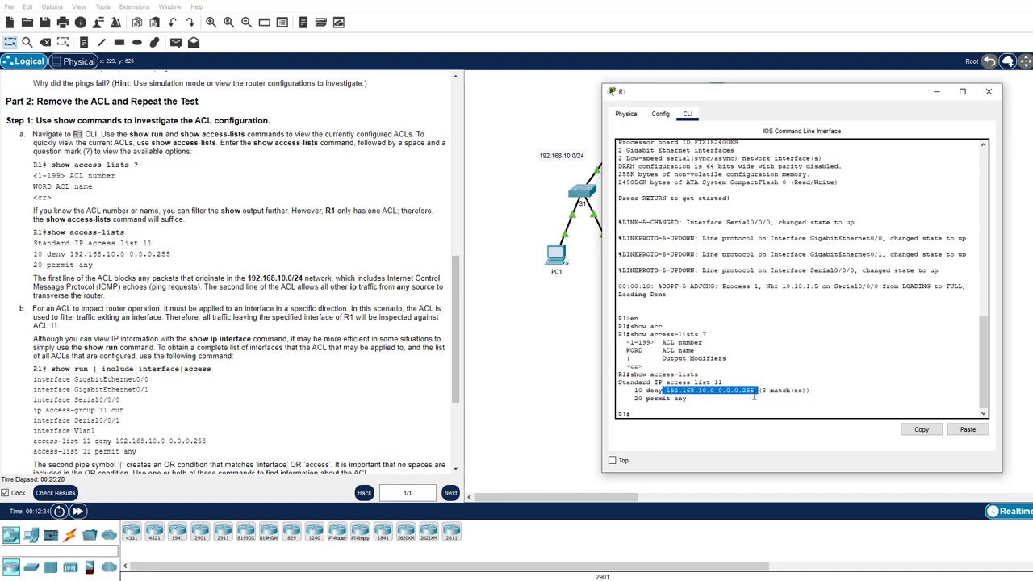
{"action": "left_click_drag", "start_coordinate": [687, 402], "coordinate": [613, 385]}
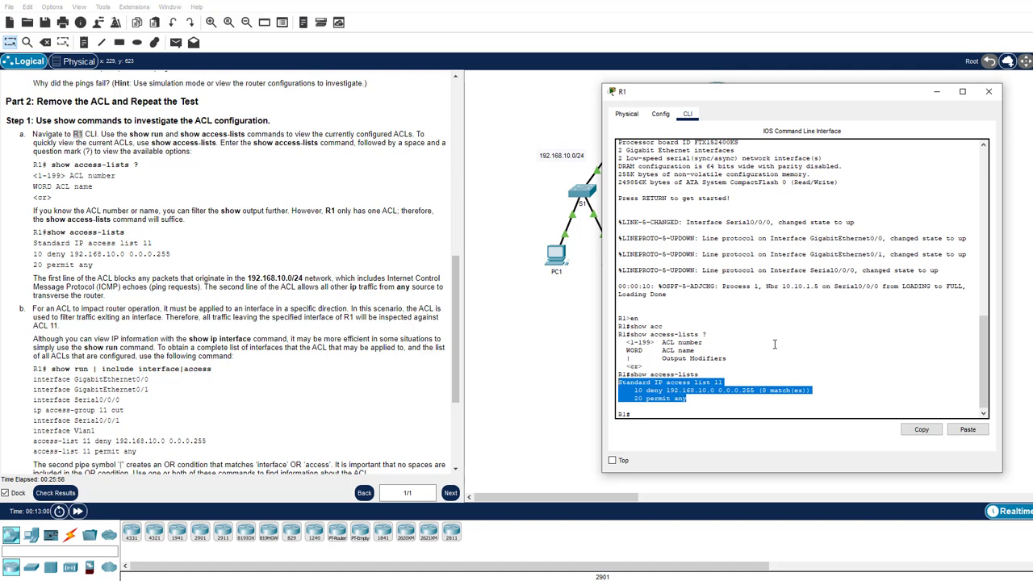
{"action": "left_click", "coordinate": [730, 385]}
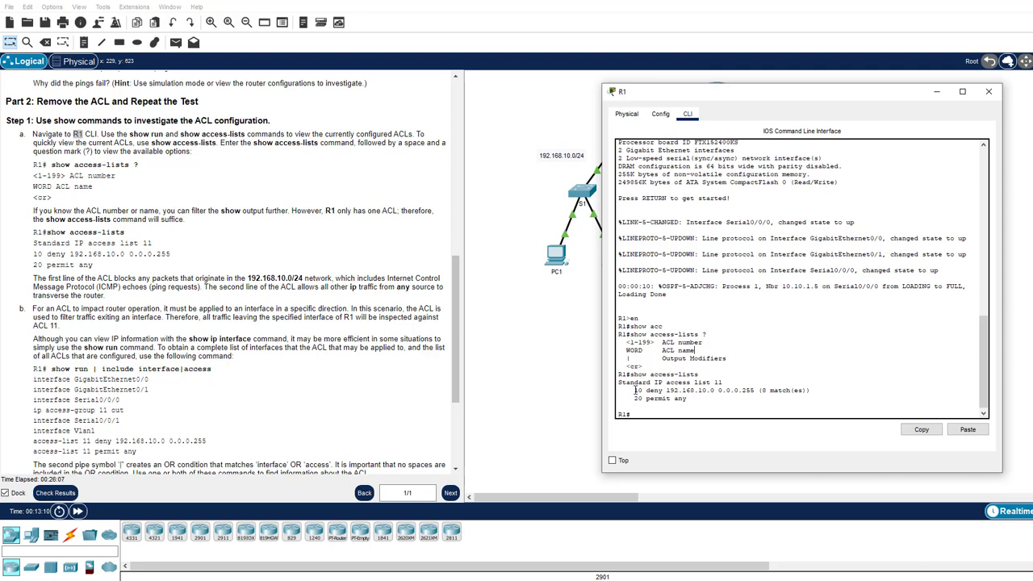
{"action": "left_click_drag", "start_coordinate": [634, 390], "coordinate": [811, 390]}
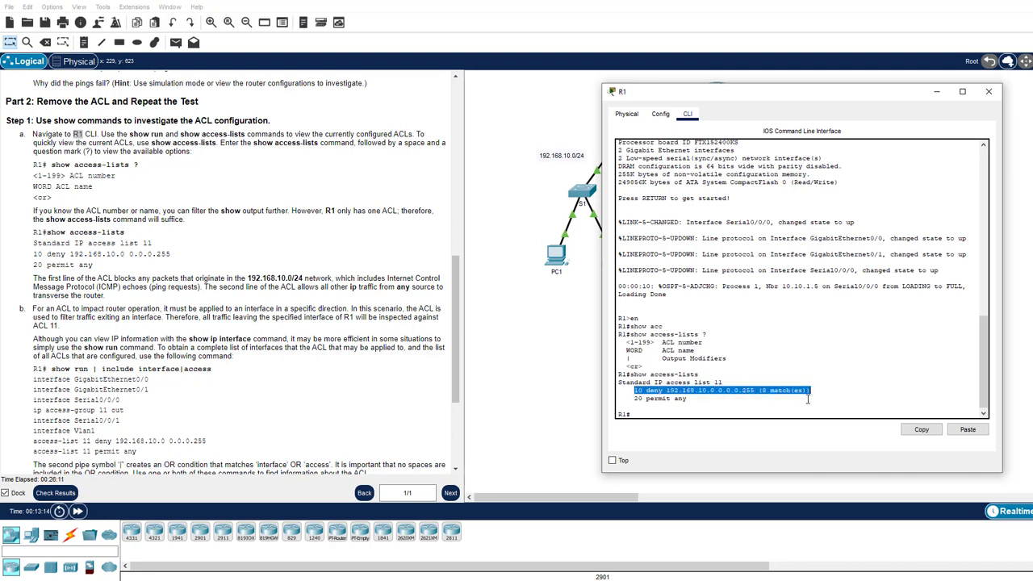
{"action": "double_click", "coordinate": [653, 391]}
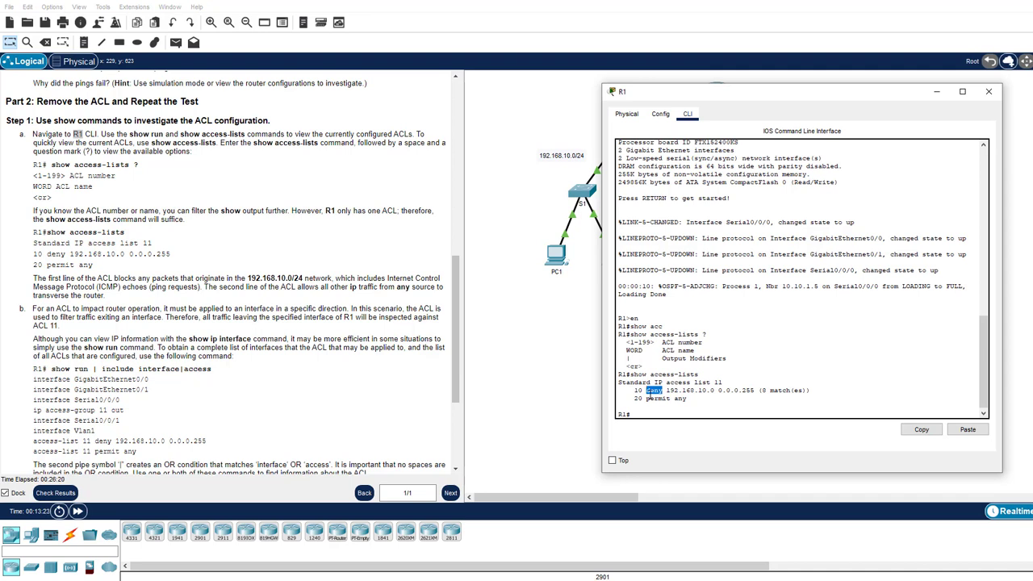
Examine how the wildcard mask in the deny entry matches the octets of the 192.168.10.0 network.
{"action": "left_click", "coordinate": [702, 398]}
{"action": "left_click_drag", "start_coordinate": [666, 391], "coordinate": [717, 390]}
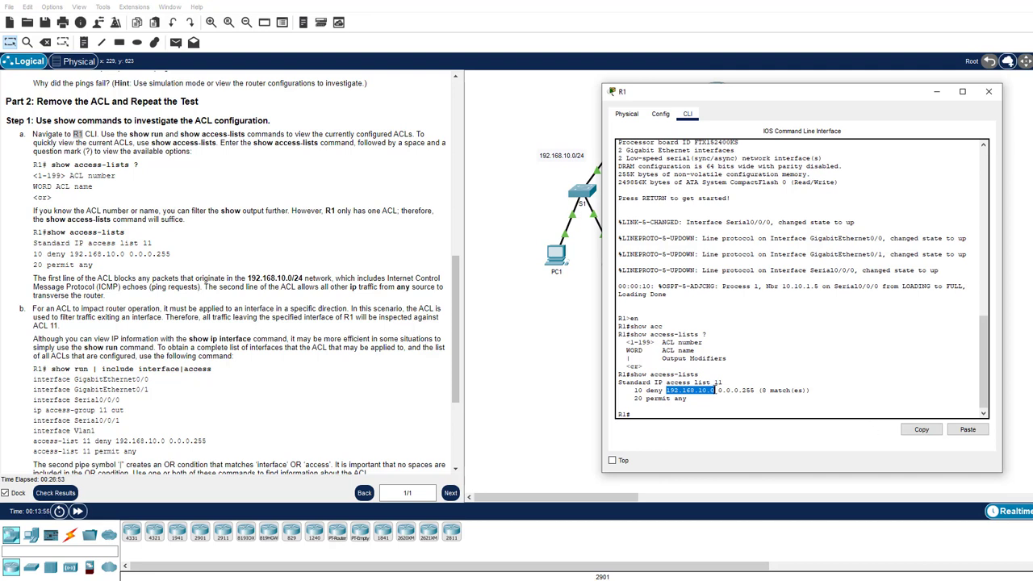
{"action": "left_click_drag", "start_coordinate": [716, 391], "coordinate": [754, 391]}
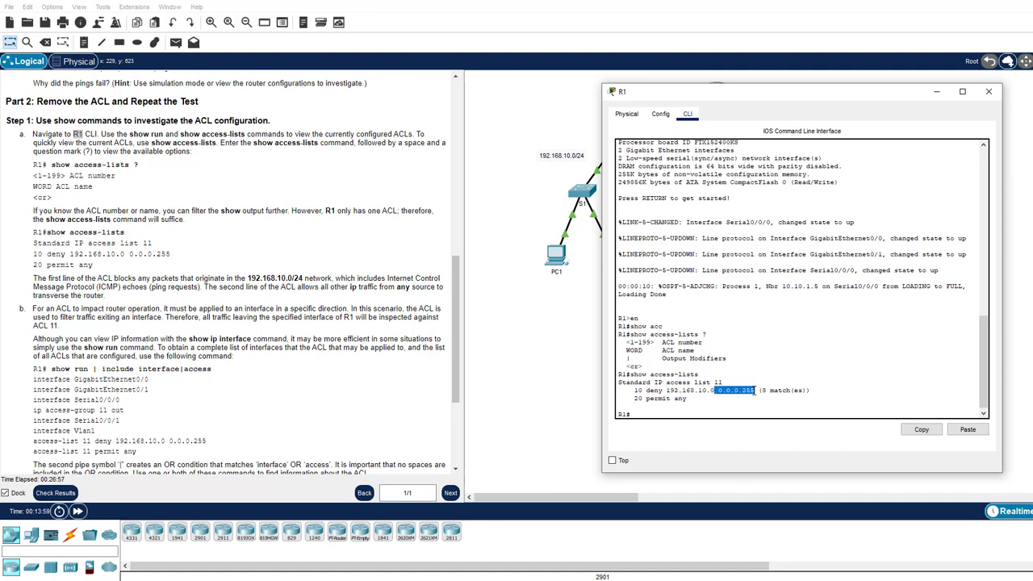
{"action": "left_click", "coordinate": [754, 391]}
{"action": "left_click_drag", "start_coordinate": [719, 391], "coordinate": [737, 388]}
{"action": "left_click_drag", "start_coordinate": [741, 391], "coordinate": [753, 390]}
{"action": "left_click_drag", "start_coordinate": [710, 390], "coordinate": [715, 390]}
{"action": "left_click_drag", "start_coordinate": [663, 391], "coordinate": [647, 391]}
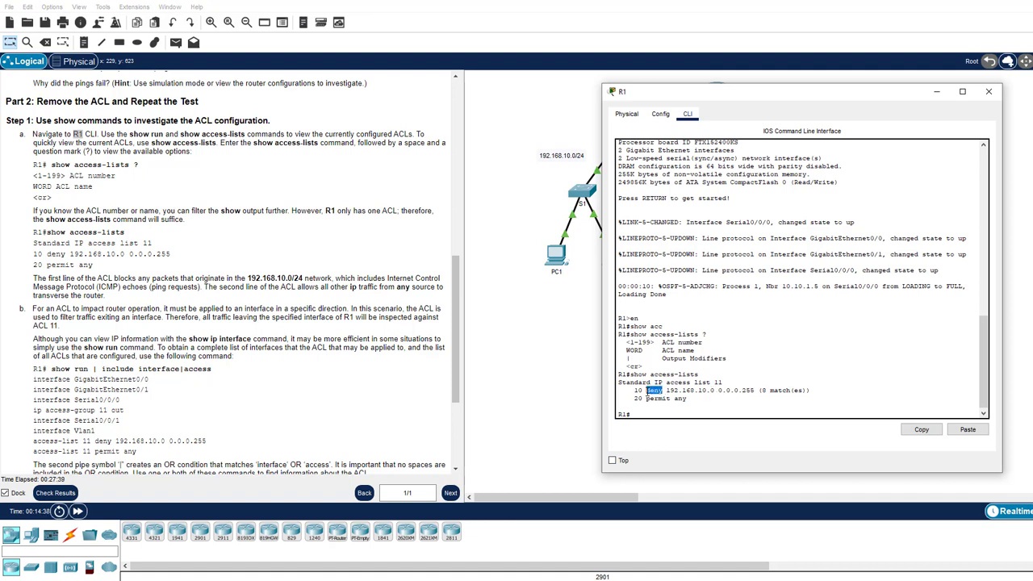
Examine the deny entry's match counter, the permit any entry, and the ACL number in R1's access list output.
{"action": "left_click", "coordinate": [759, 401]}
{"action": "left_click_drag", "start_coordinate": [811, 391], "coordinate": [759, 390]}
{"action": "left_click_drag", "start_coordinate": [752, 391], "coordinate": [759, 393]}
{"action": "left_click", "coordinate": [687, 398]}
{"action": "left_click_drag", "start_coordinate": [693, 398], "coordinate": [634, 399]}
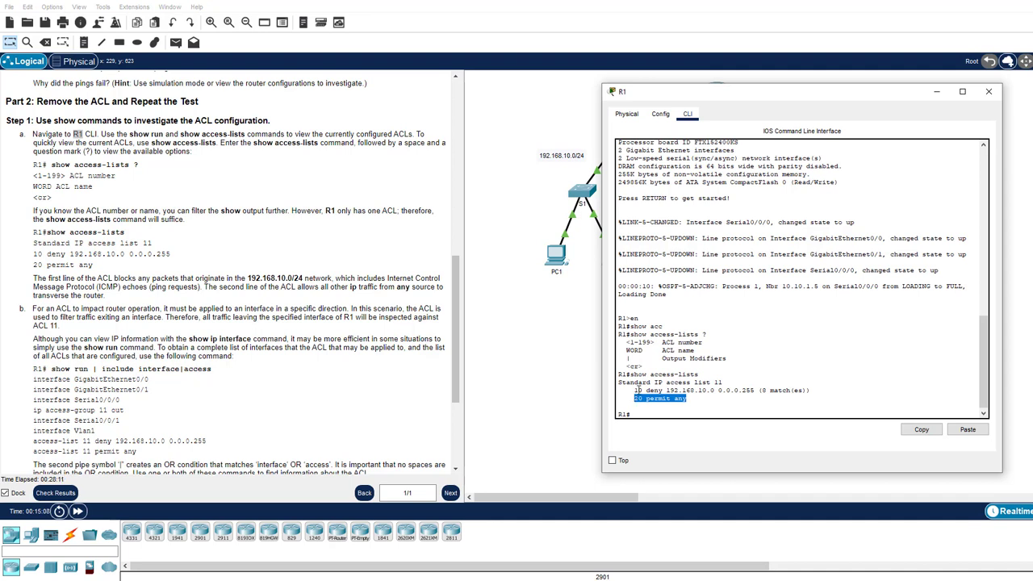
{"action": "left_click_drag", "start_coordinate": [669, 399], "coordinate": [693, 403]}
{"action": "left_click", "coordinate": [712, 402]}
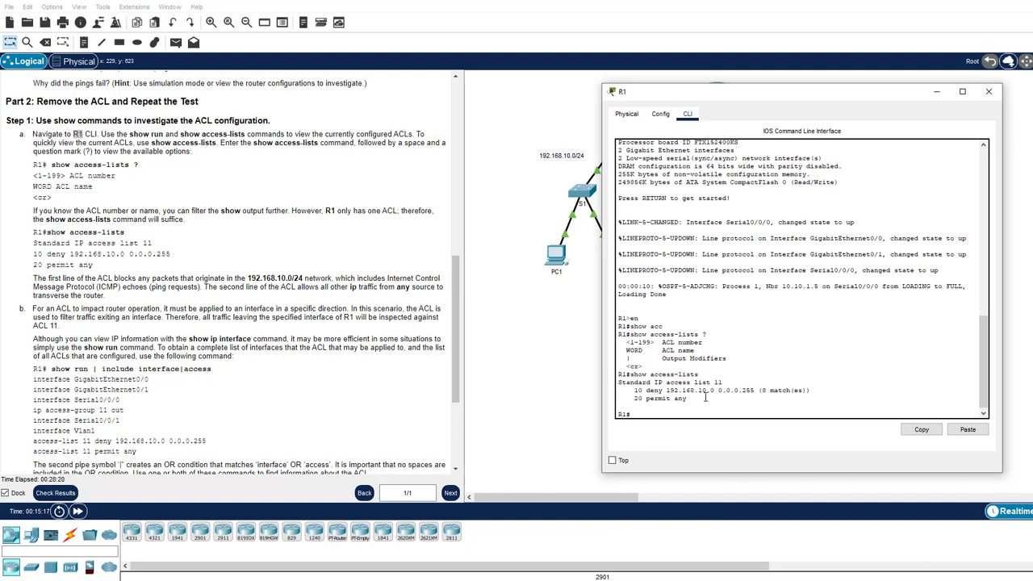
{"action": "left_click_drag", "start_coordinate": [698, 398], "coordinate": [635, 398]}
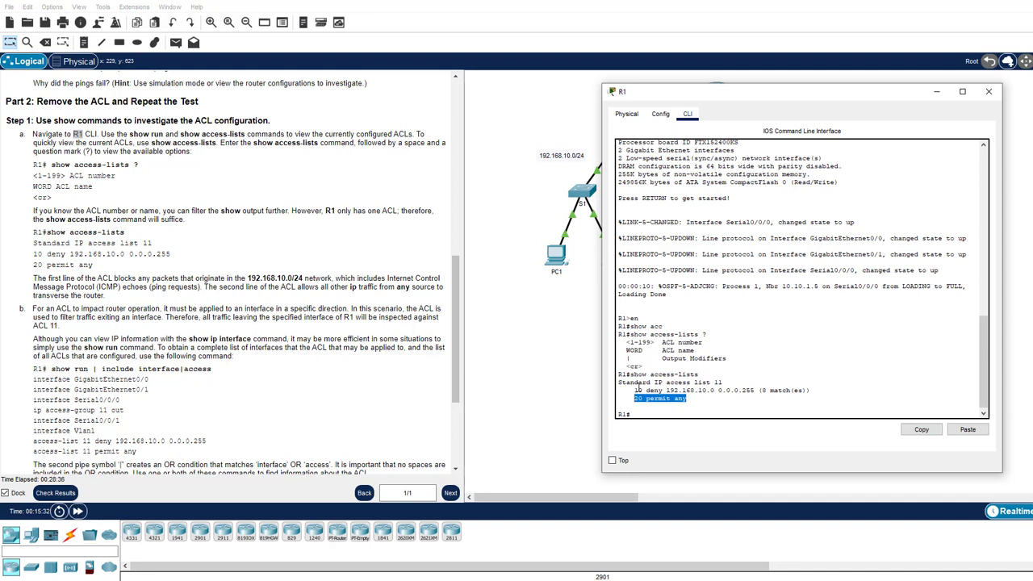
{"action": "left_click_drag", "start_coordinate": [631, 398], "coordinate": [695, 401]}
{"action": "left_click_drag", "start_coordinate": [704, 399], "coordinate": [630, 399]}
{"action": "left_click_drag", "start_coordinate": [669, 399], "coordinate": [688, 399]}
{"action": "left_click", "coordinate": [728, 383]}
{"action": "double_click", "coordinate": [719, 384]}
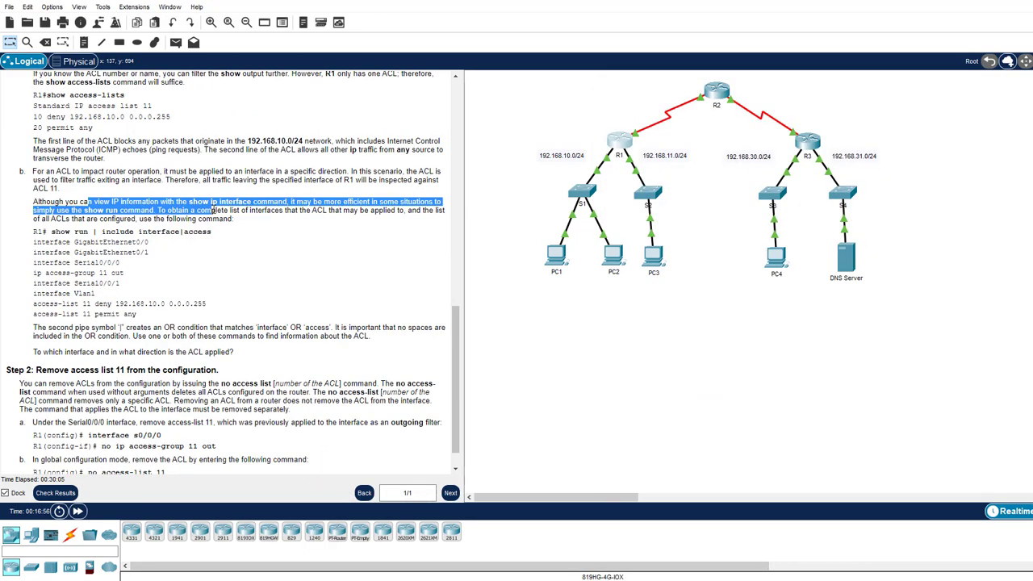
Reopen R1's CLI and run show run | include interface|access to list the interfaces and their ACL lines.
{"action": "left_click", "coordinate": [253, 234]}
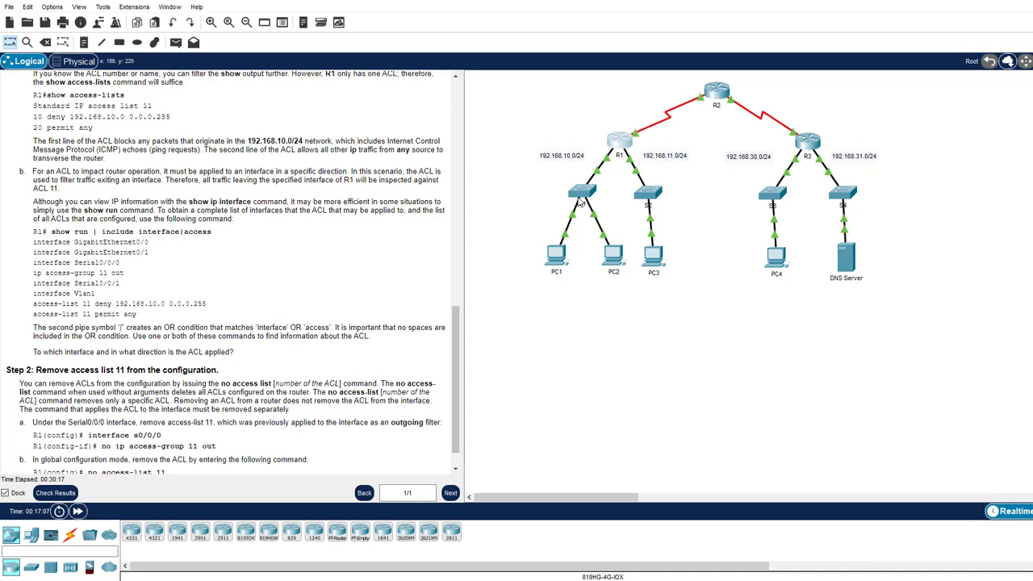
{"action": "left_click", "coordinate": [626, 149]}
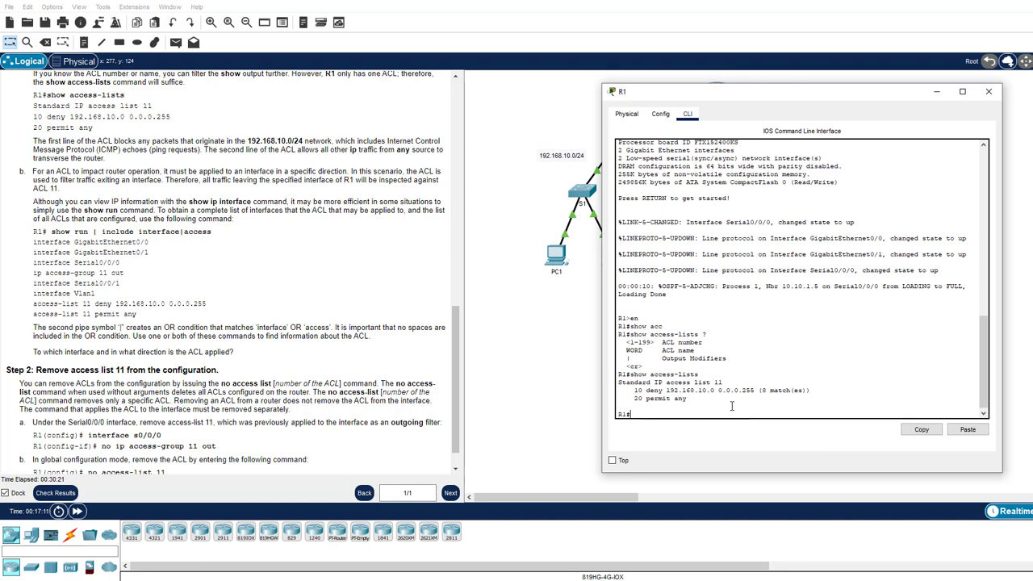
{"action": "key", "text": "Return"}
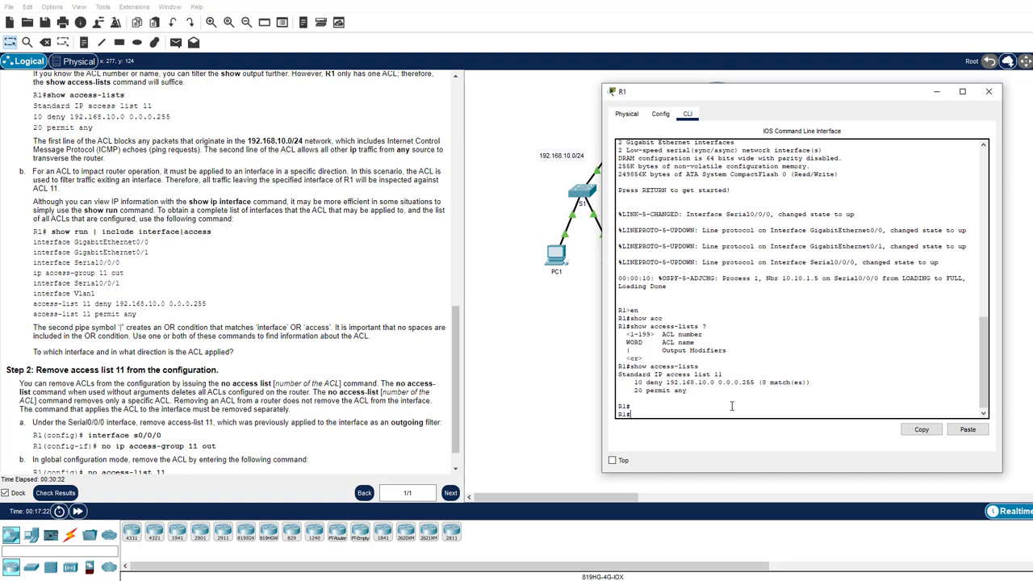
{"action": "type", "text": "show run |"}
{"action": "type", "text": "incl"}
{"action": "type", "text": "ude interface|access"}
{"action": "key", "text": "Return"}
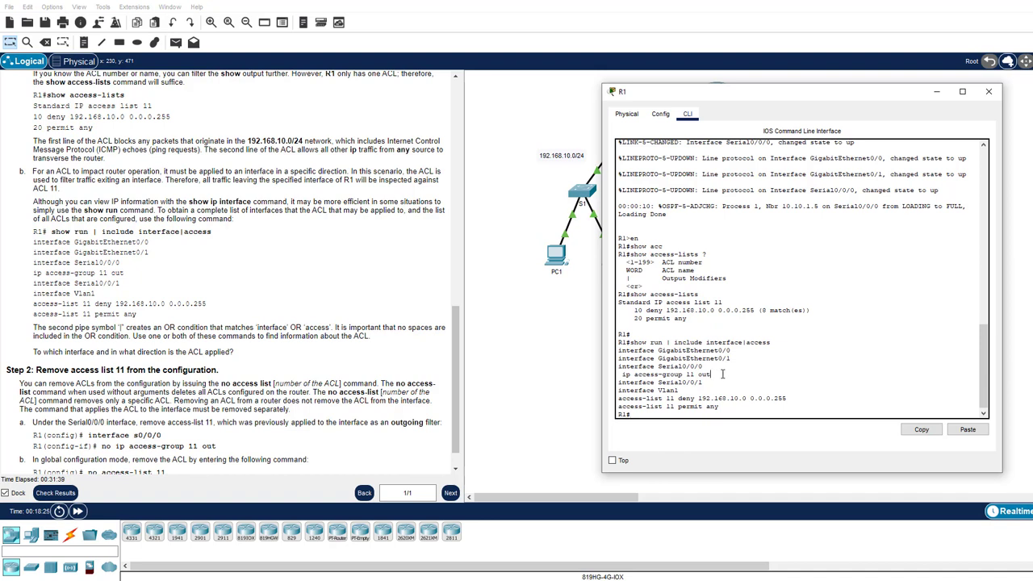
Examine which interface access group 11 is applied to and in which direction, with R1's CLI moved clear of the topology.
{"action": "left_click", "coordinate": [717, 377]}
{"action": "left_click_drag", "start_coordinate": [660, 376], "coordinate": [634, 377]}
{"action": "left_click", "coordinate": [664, 383]}
{"action": "left_click_drag", "start_coordinate": [618, 368], "coordinate": [709, 373]}
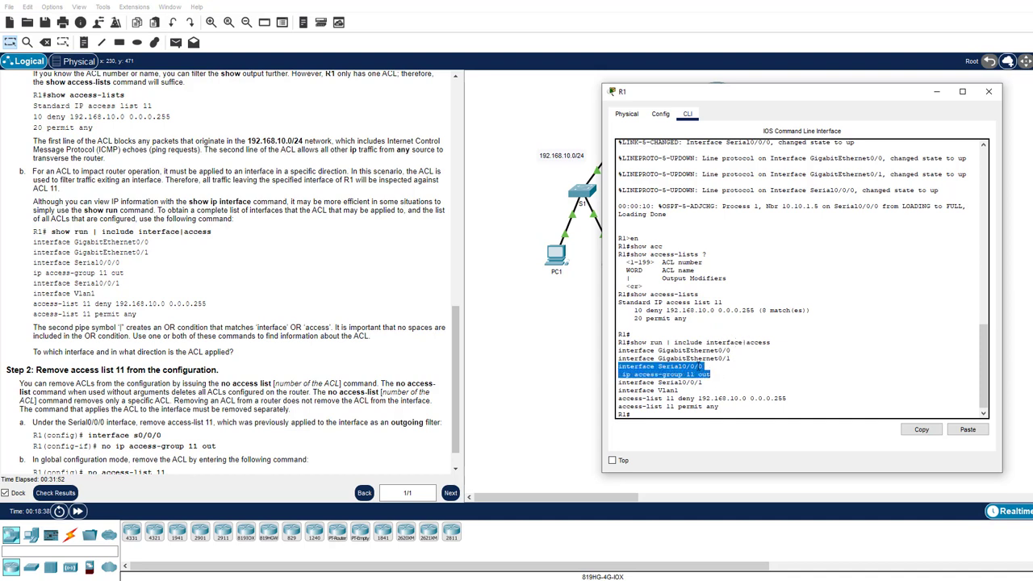
{"action": "left_click", "coordinate": [715, 380]}
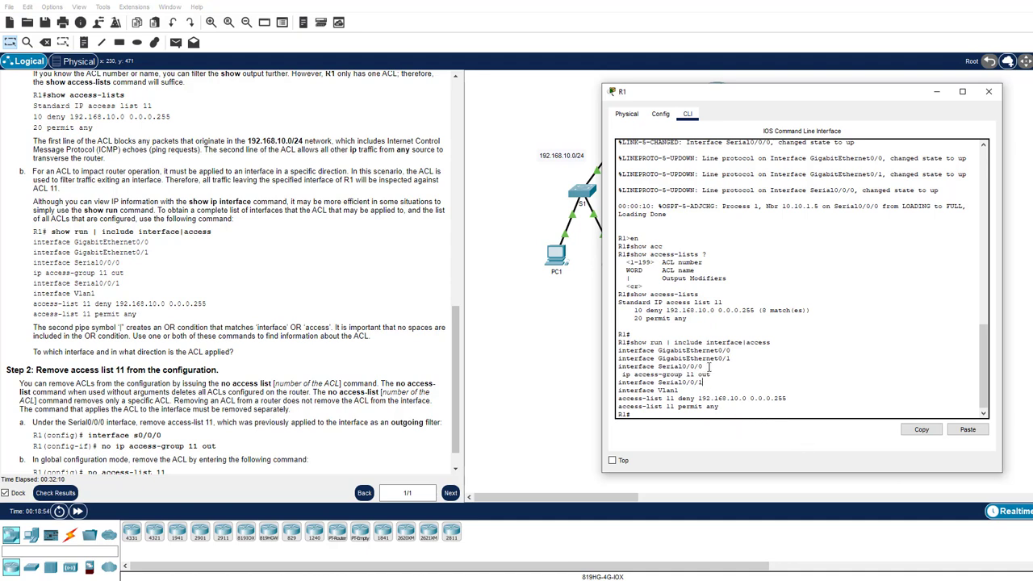
{"action": "left_click_drag", "start_coordinate": [707, 98], "coordinate": [237, 88]}
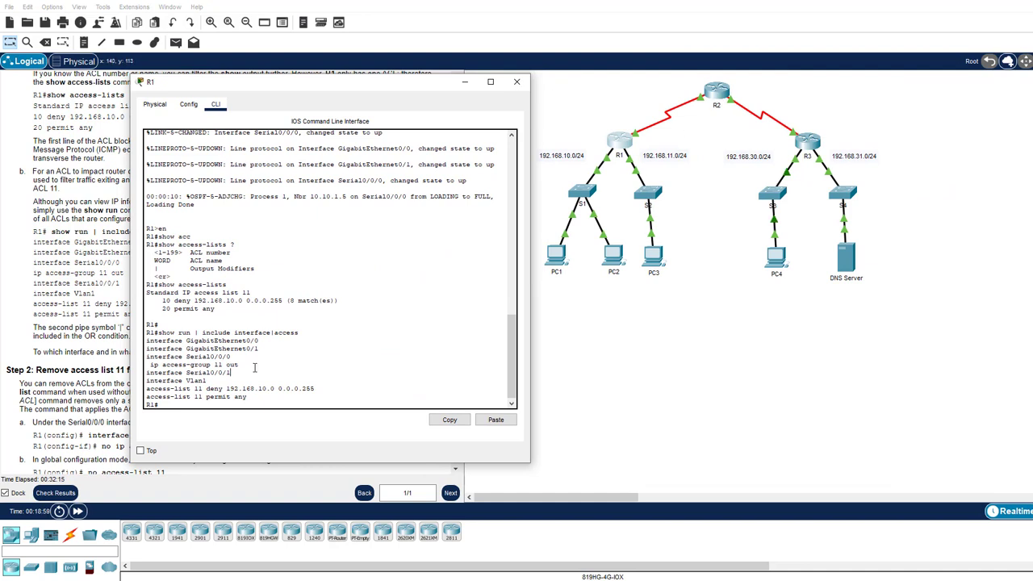
{"action": "left_click_drag", "start_coordinate": [240, 365], "coordinate": [223, 365]}
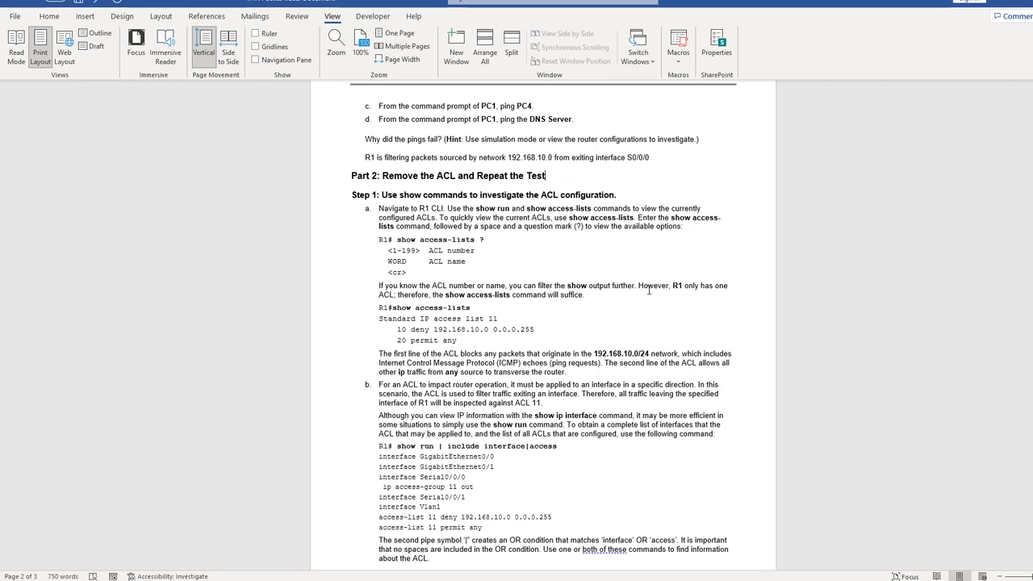
Review the Word document's answer on which interface and in what direction the ACL is applied.
{"action": "scroll", "coordinate": [648, 291], "scroll_direction": "up", "scroll_amount": 1}
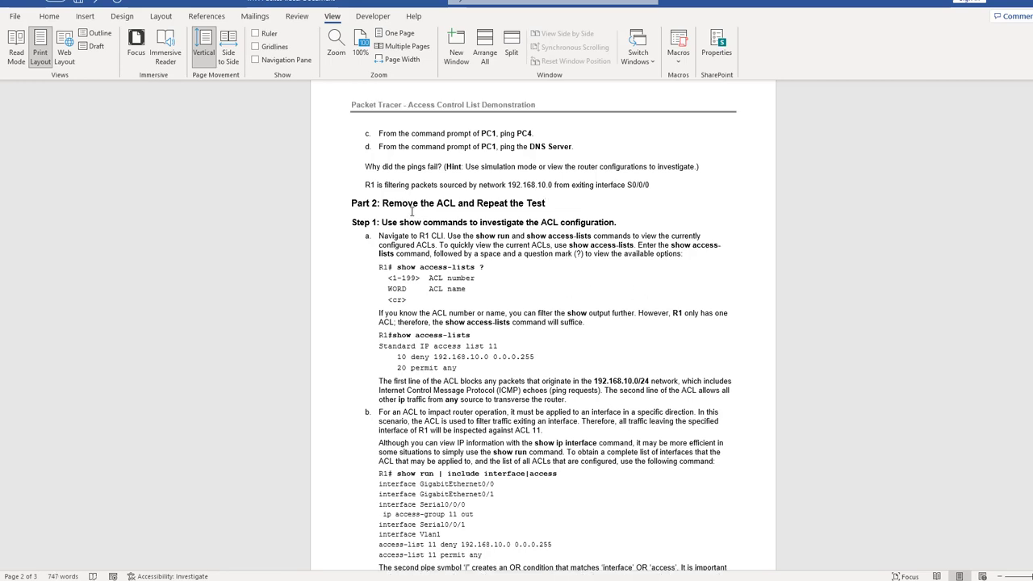
{"action": "scroll", "coordinate": [412, 212], "scroll_direction": "down", "scroll_amount": 7}
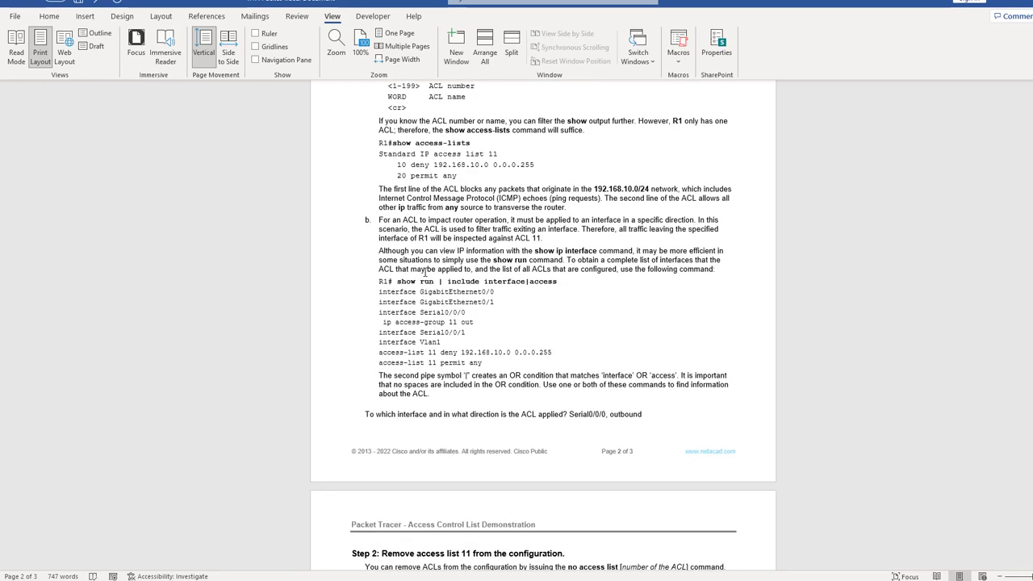
{"action": "scroll", "coordinate": [442, 308], "scroll_direction": "down", "scroll_amount": 3}
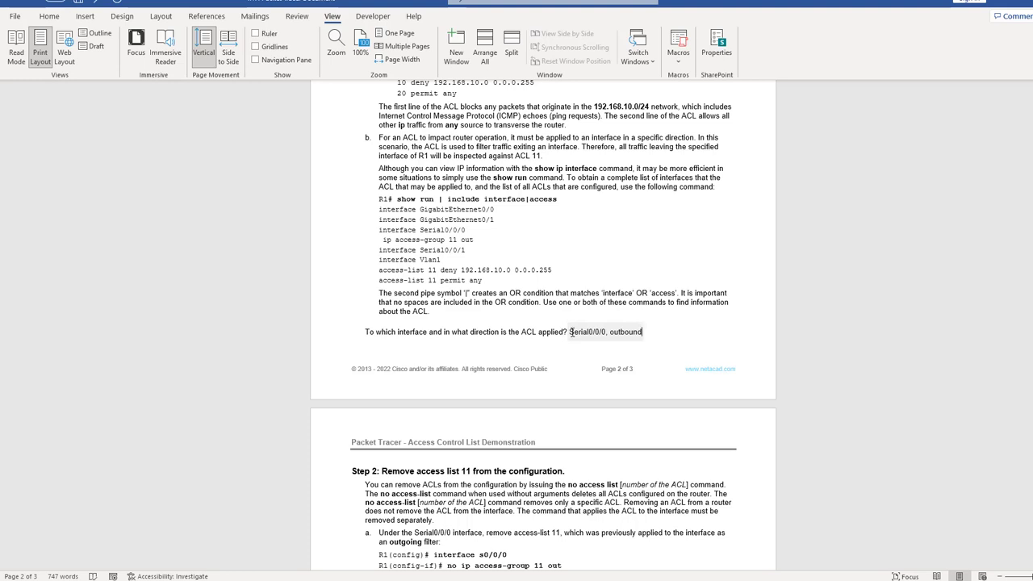
Switch back to Packet Tracer, place R1's CLI beside the instructions, and enter configuration mode for interface s0/0/0.
{"action": "key", "text": "alt+Tab"}
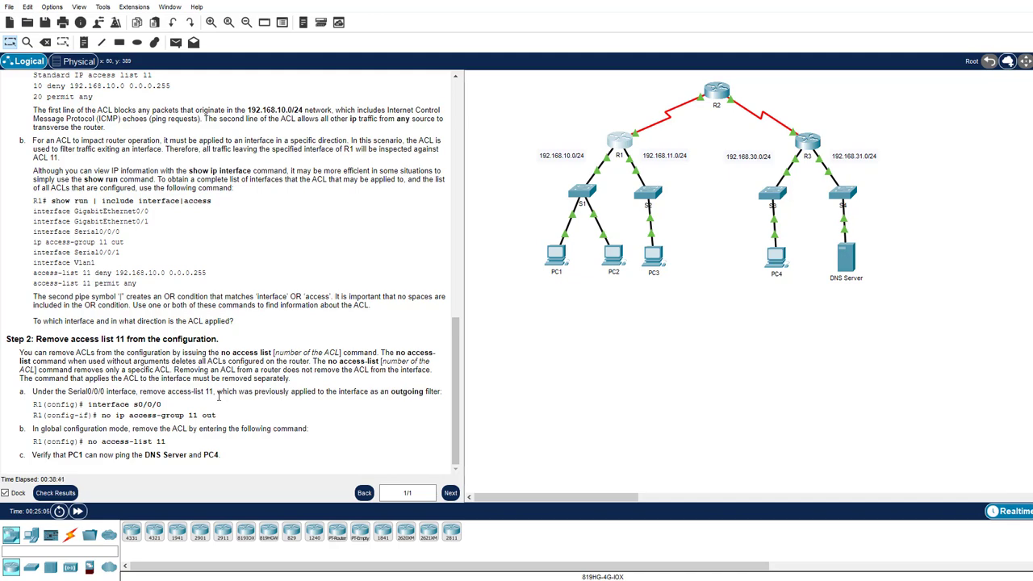
{"action": "left_click", "coordinate": [628, 145]}
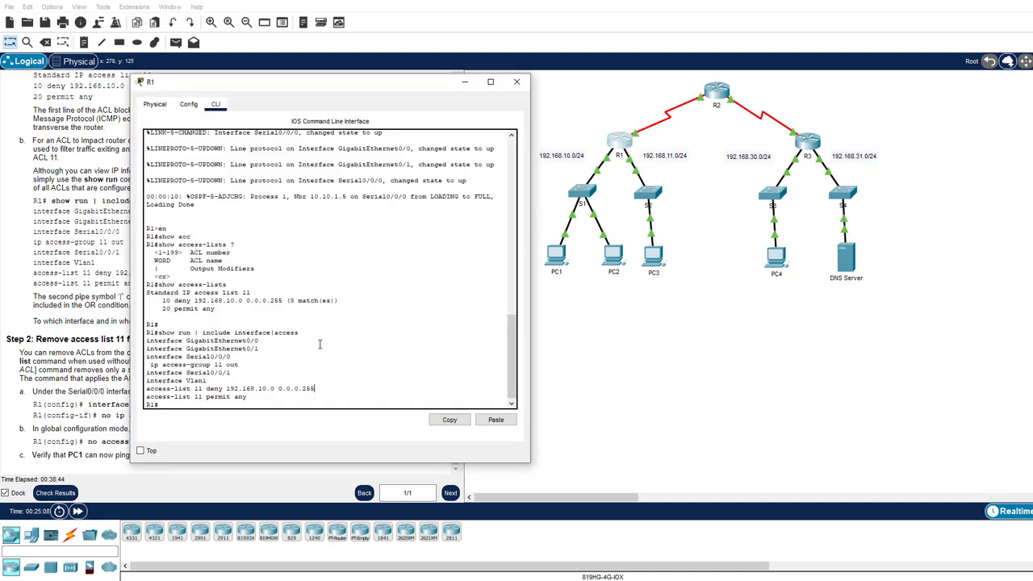
{"action": "left_click_drag", "start_coordinate": [341, 87], "coordinate": [684, 127]}
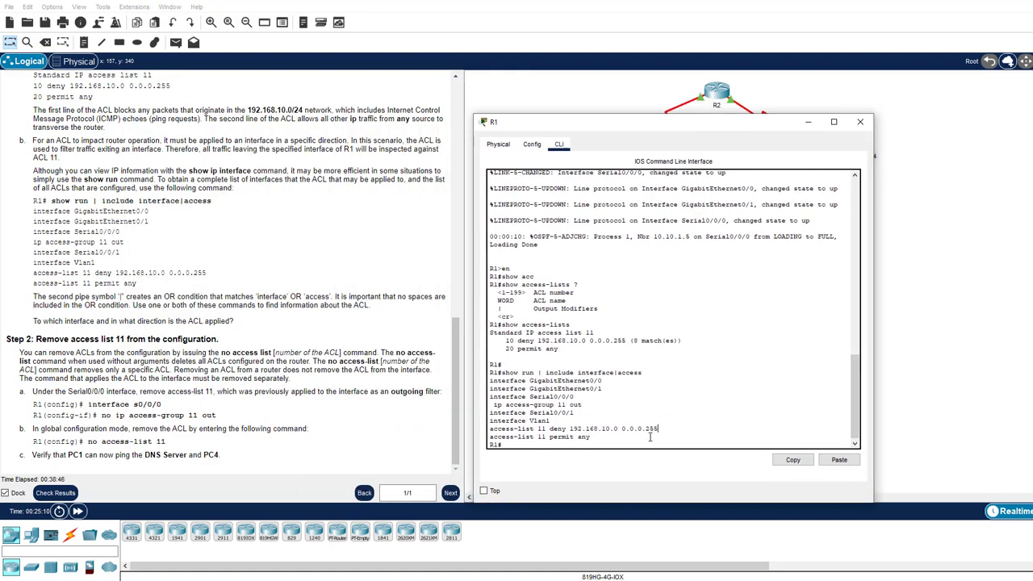
{"action": "type", "text": "conf t"}
{"action": "key", "text": "Return"}
{"action": "type", "text": "int s0/0/0"}
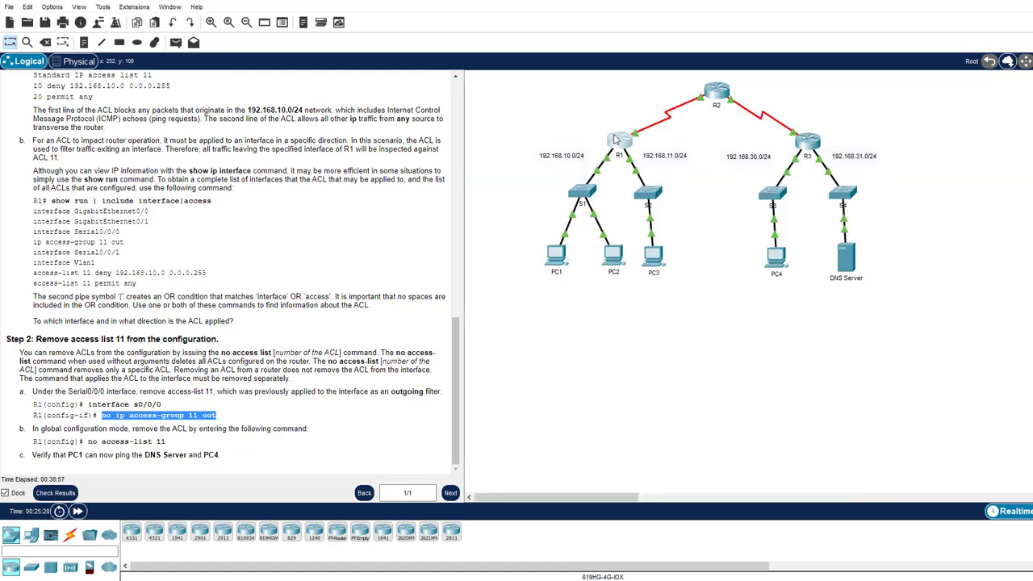
Remove the outbound filter from the interface with no ip access-group 11 out, and list R1's access lists from configuration mode.
{"action": "left_click", "coordinate": [617, 140]}
{"action": "right_click", "coordinate": [573, 445]}
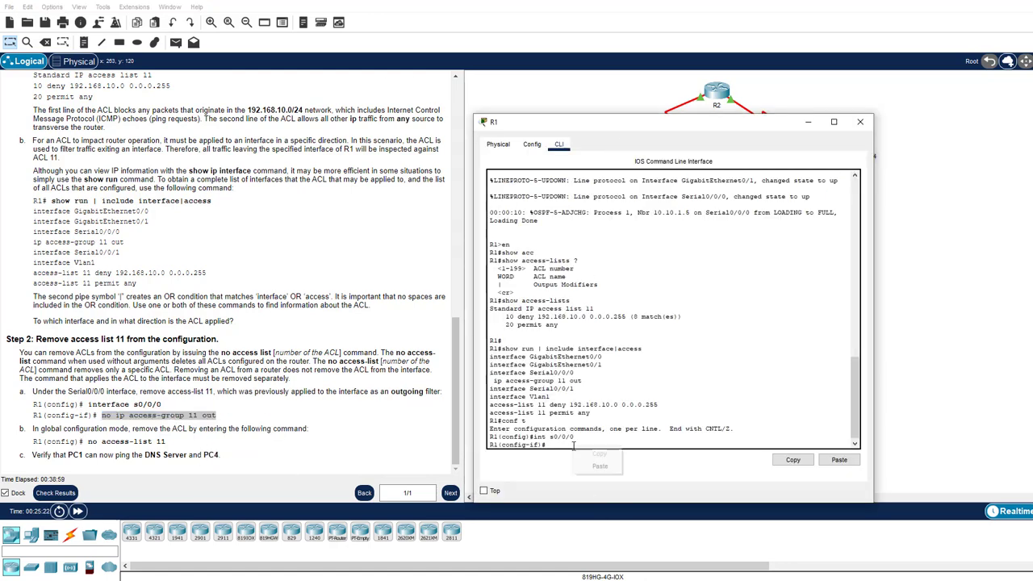
{"action": "left_click", "coordinate": [594, 464]}
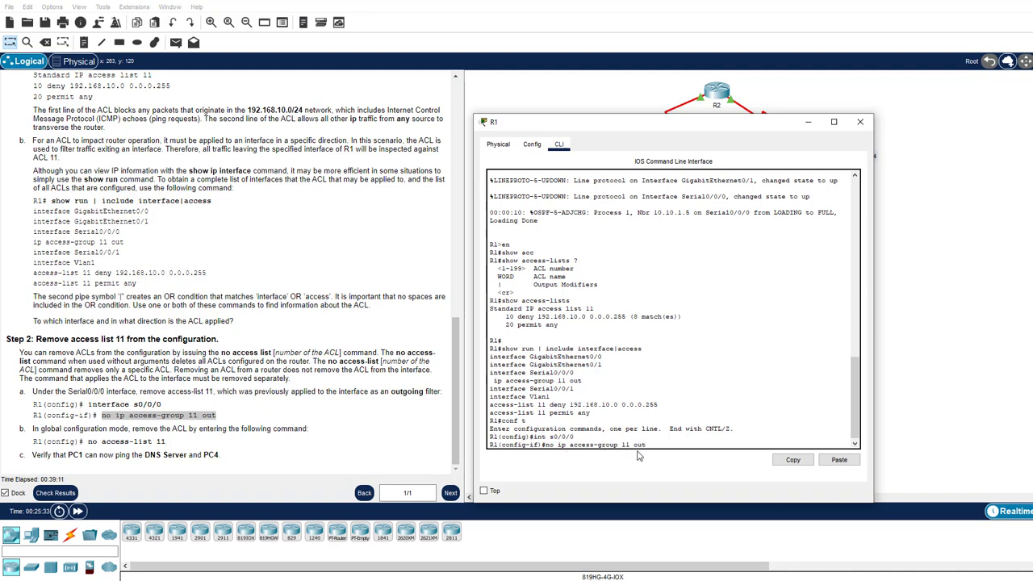
{"action": "left_click_drag", "start_coordinate": [554, 445], "coordinate": [549, 445]}
{"action": "key", "text": "Return"}
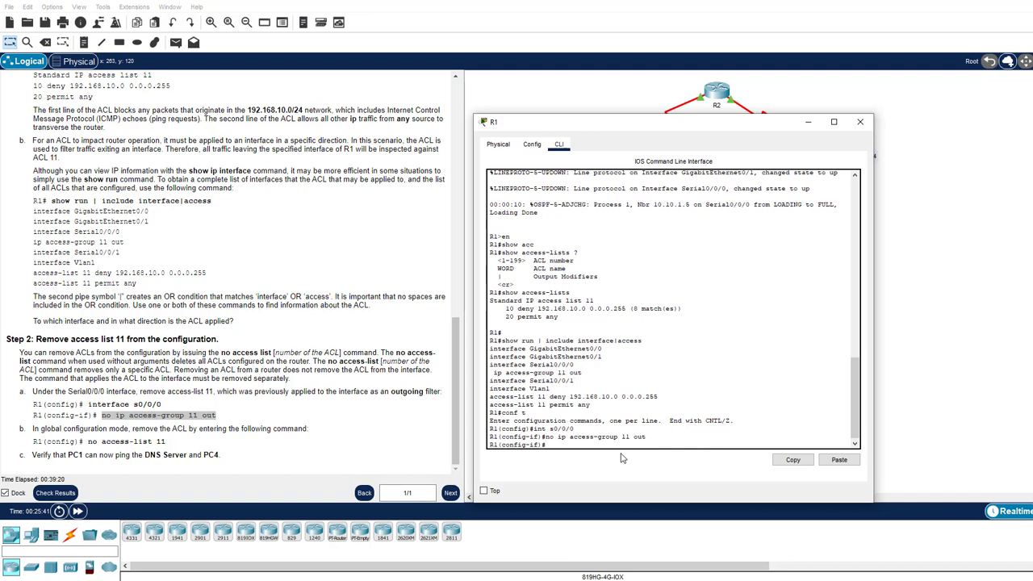
{"action": "type", "text": "do sho access-list"}
{"action": "key", "text": "Return"}
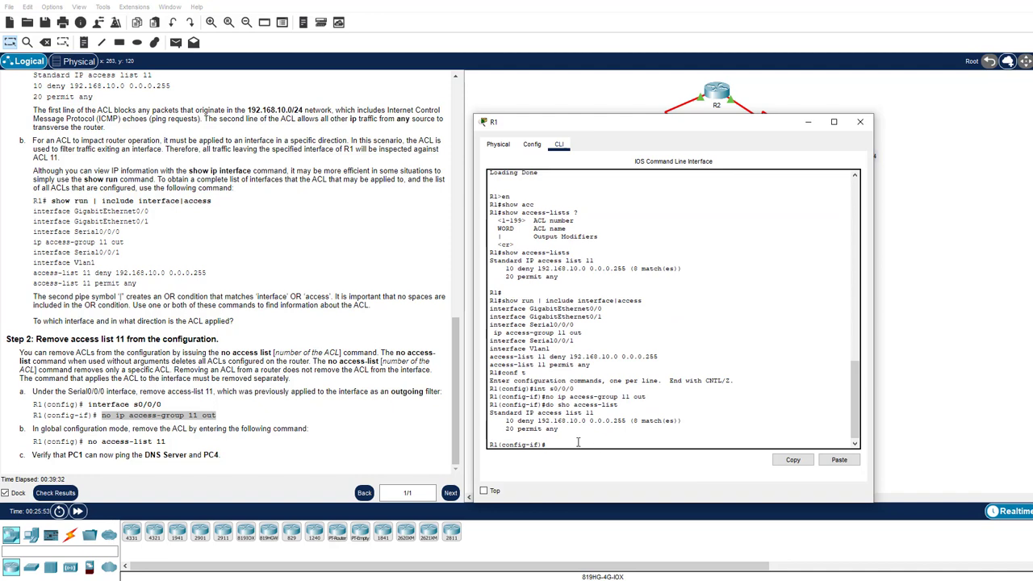
Return R1 to global configuration mode and delete the ACL with the instructions' command no access-list 11.
{"action": "type", "text": "exit"}
{"action": "key", "text": "Return"}
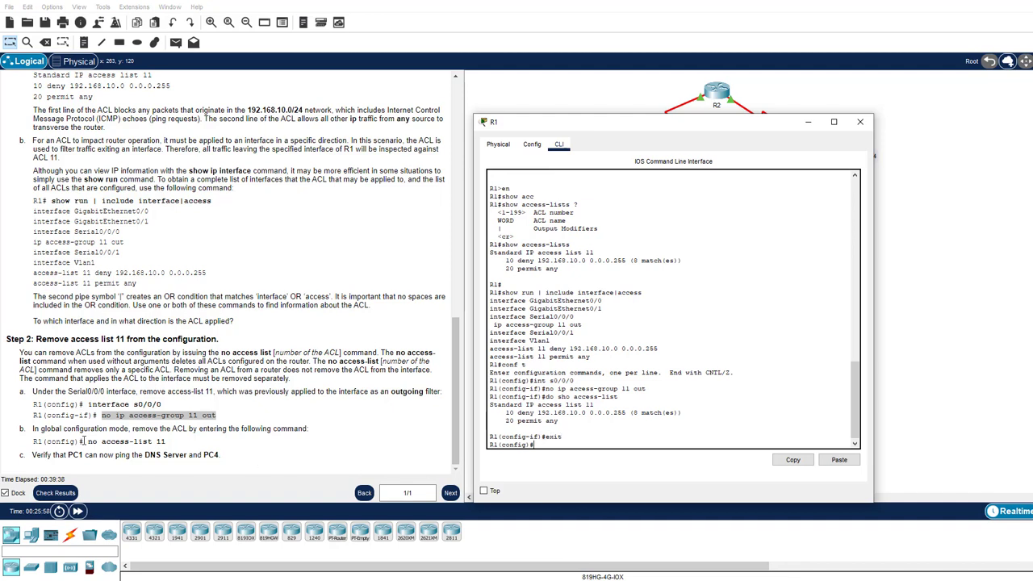
{"action": "left_click_drag", "start_coordinate": [87, 442], "coordinate": [166, 443]}
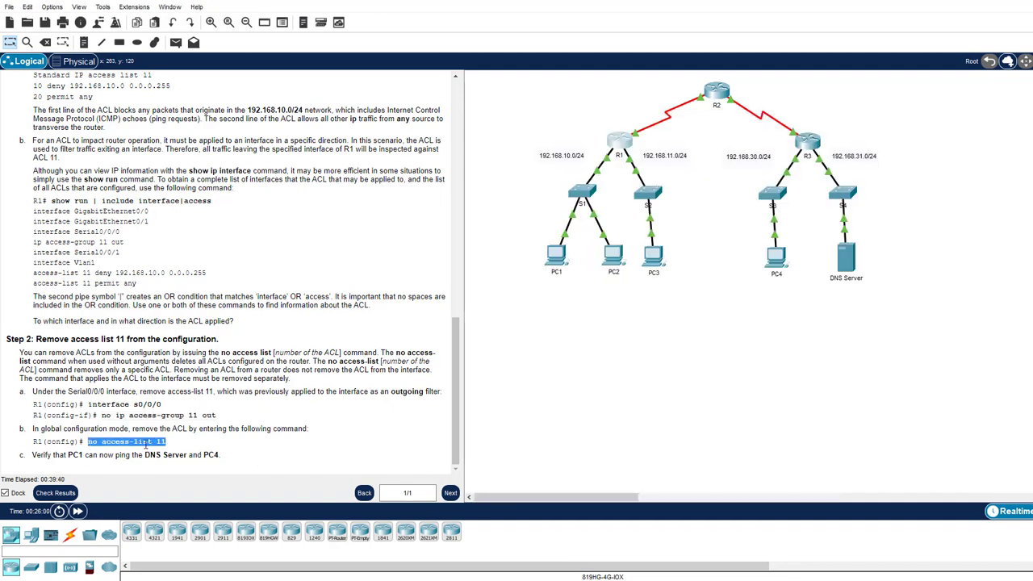
{"action": "right_click", "coordinate": [145, 442]}
{"action": "left_click", "coordinate": [165, 455]}
{"action": "left_click", "coordinate": [630, 143]}
{"action": "key", "text": "ctrl+v"}
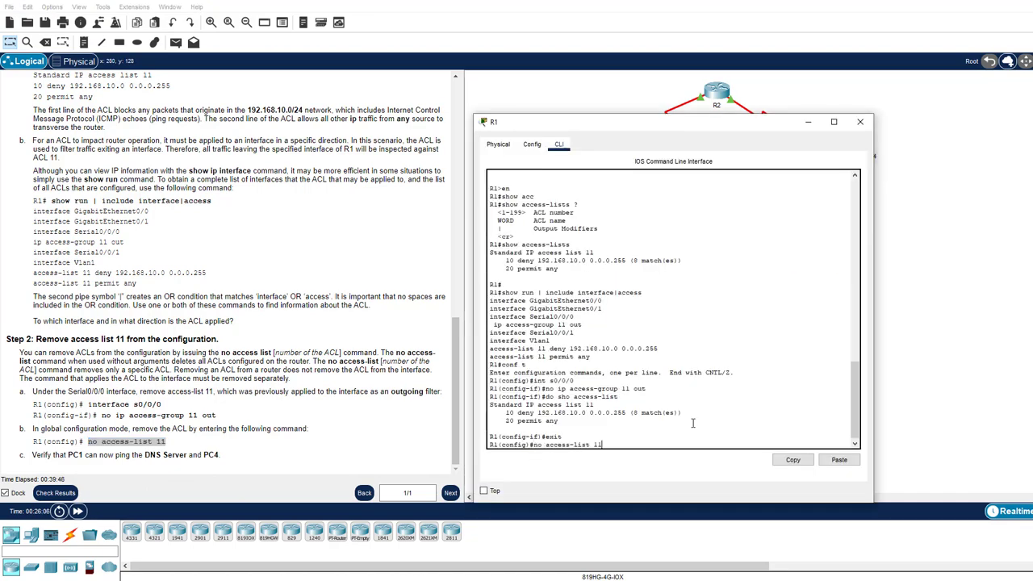
{"action": "key", "text": "Return"}
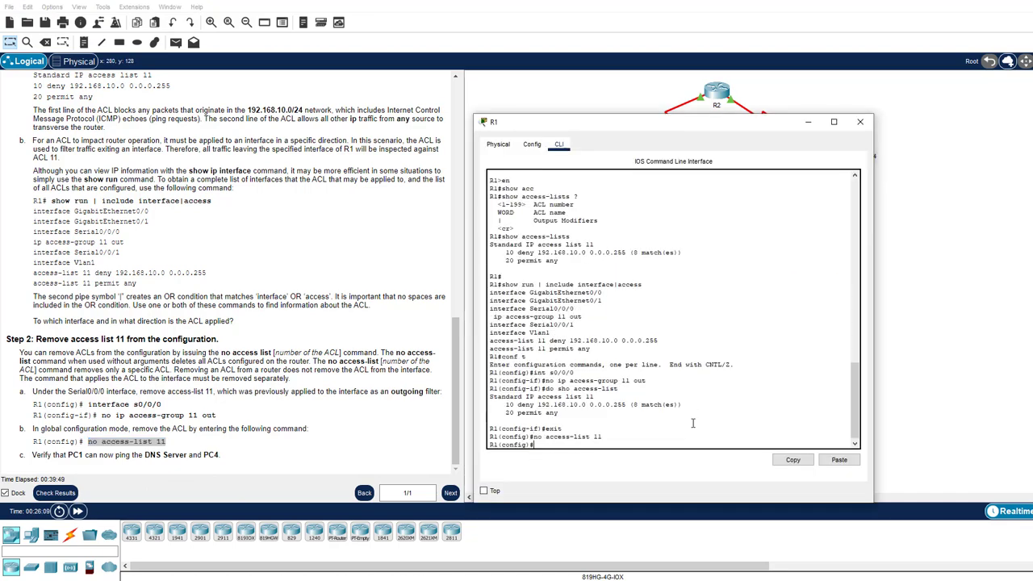
List R1's access lists again with do sho access-list, and leave configuration mode with end.
{"action": "type", "text": "do sho access-list"}
{"action": "key", "text": "Return"}
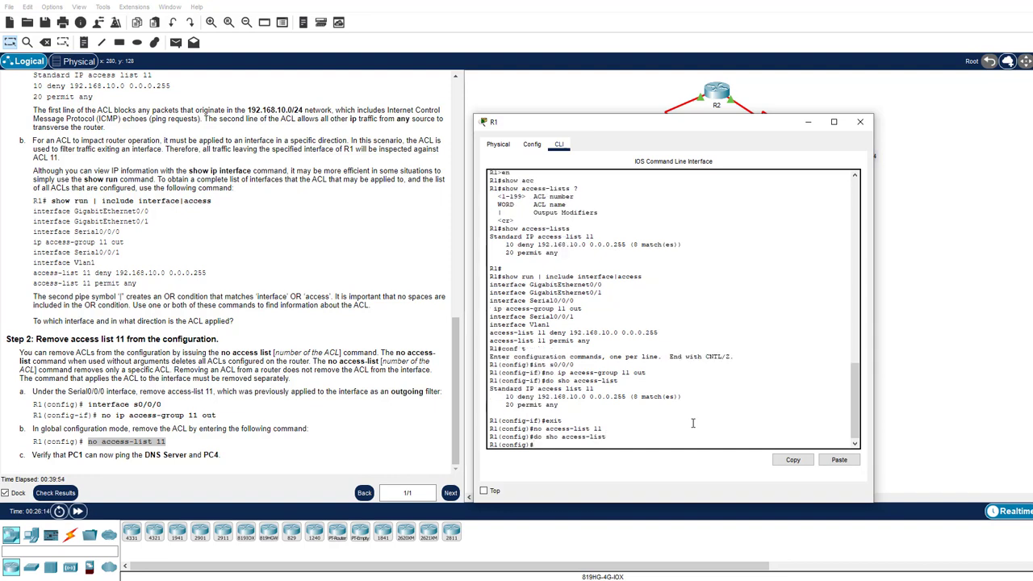
{"action": "type", "text": "end"}
{"action": "key", "text": "Return"}
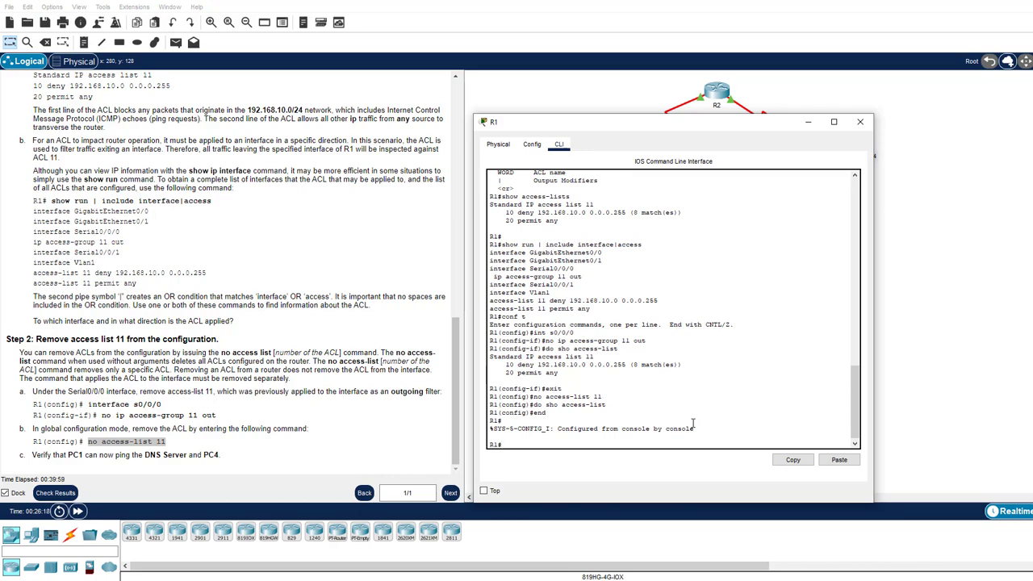
{"action": "left_click", "coordinate": [983, 357]}
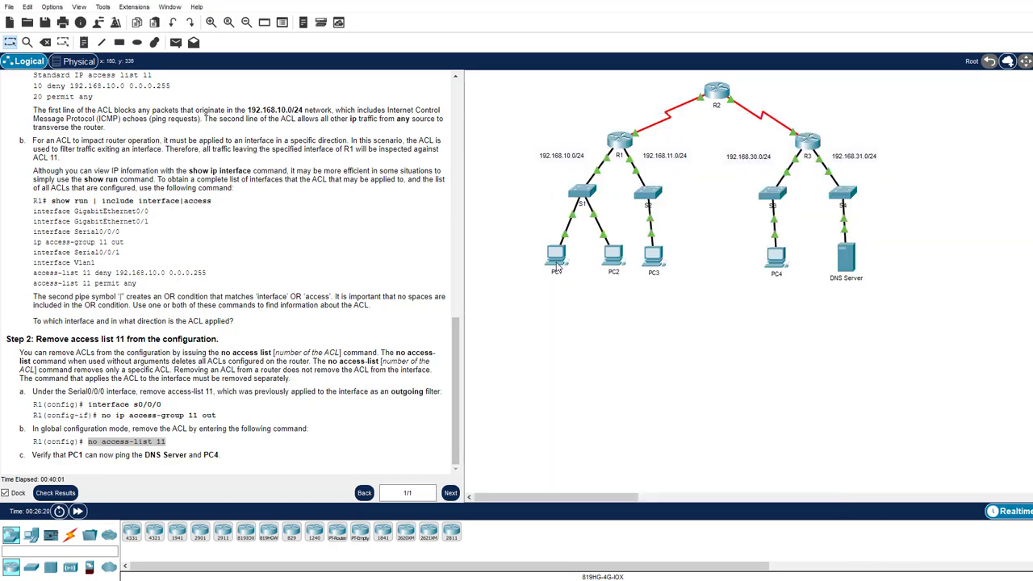
Ping PC4 at 192.168.30.12 from PC1's command prompt, with its window moved clear of the topology.
{"action": "left_click", "coordinate": [557, 257]}
{"action": "key", "text": "Up"}
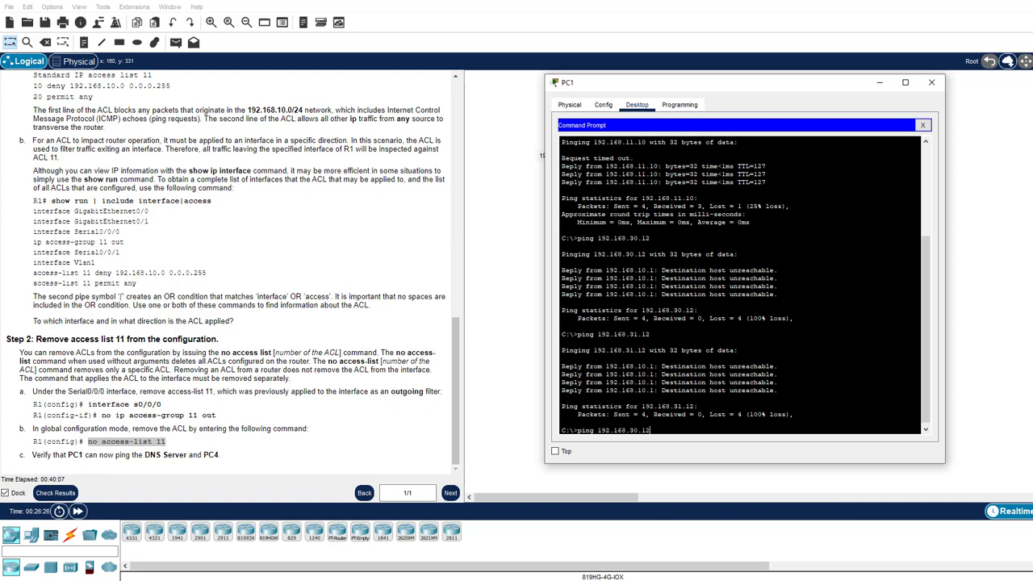
{"action": "key", "text": "Return"}
{"action": "left_click_drag", "start_coordinate": [686, 83], "coordinate": [357, 101]}
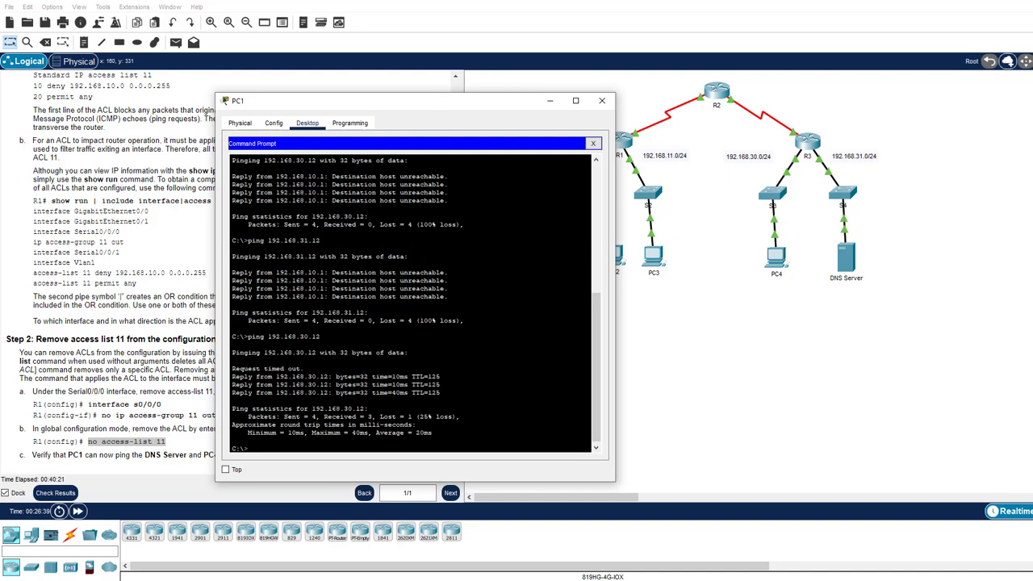
Ping the DNS Server at 192.168.31.12 from PC1's command prompt.
{"action": "key", "text": "Up"}
{"action": "key", "text": "Up"}
{"action": "key", "text": "Return"}
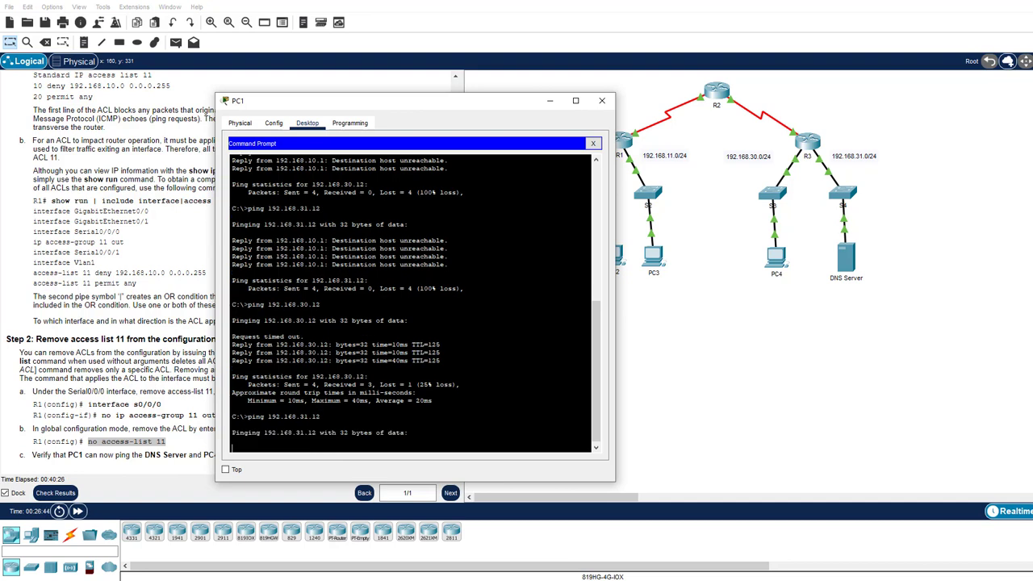